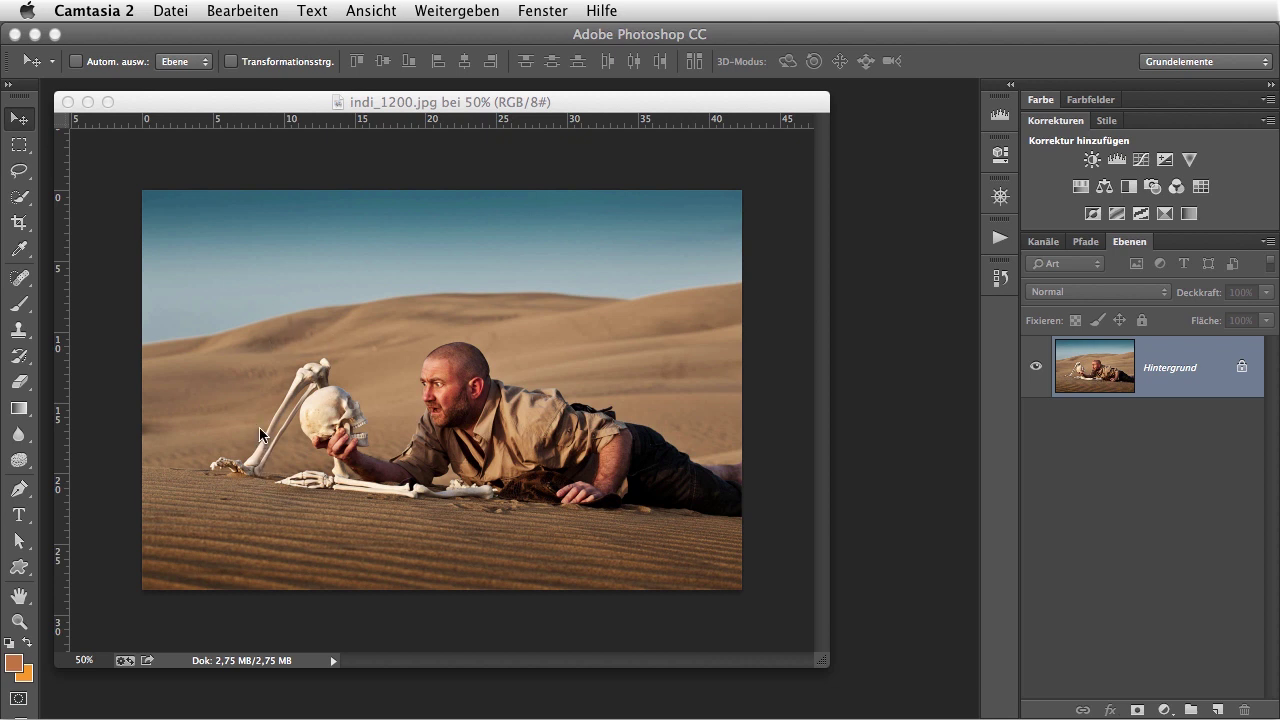
Create a new 500 × 500 pixel Photoshop document.
left_click(180, 38)
left_click(167, 11)
left_click(182, 40)
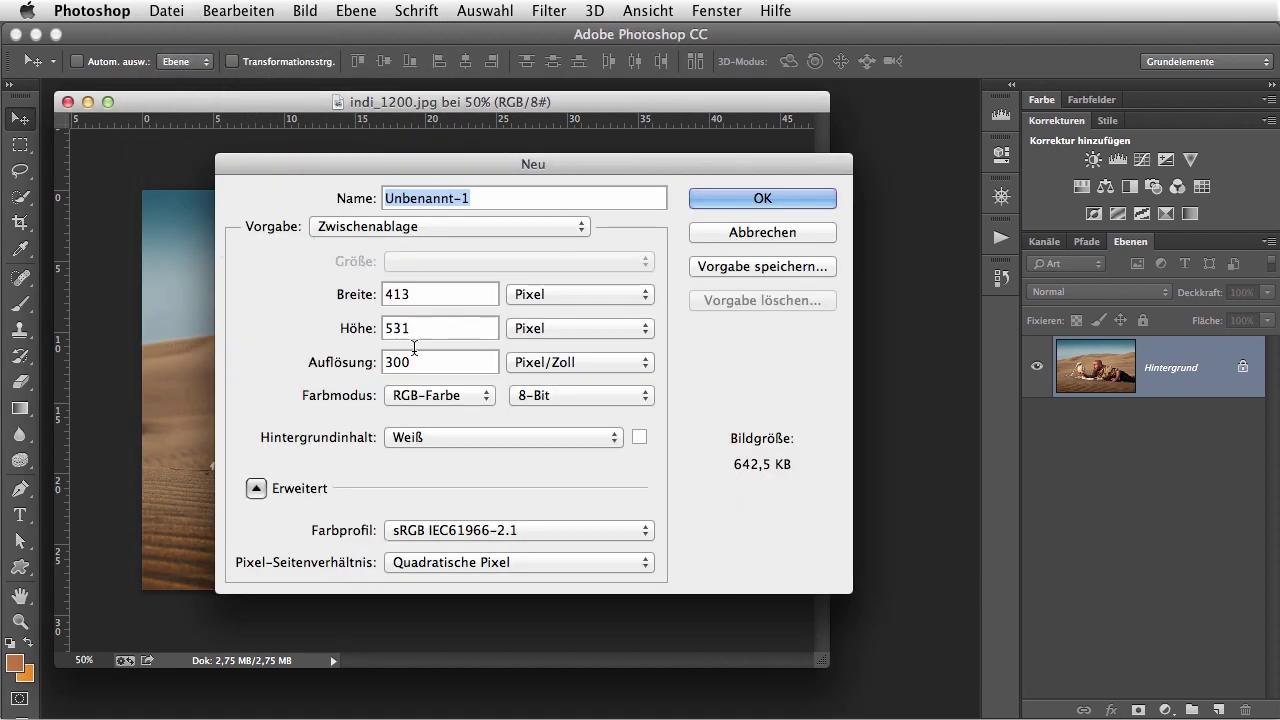
double_click(473, 289)
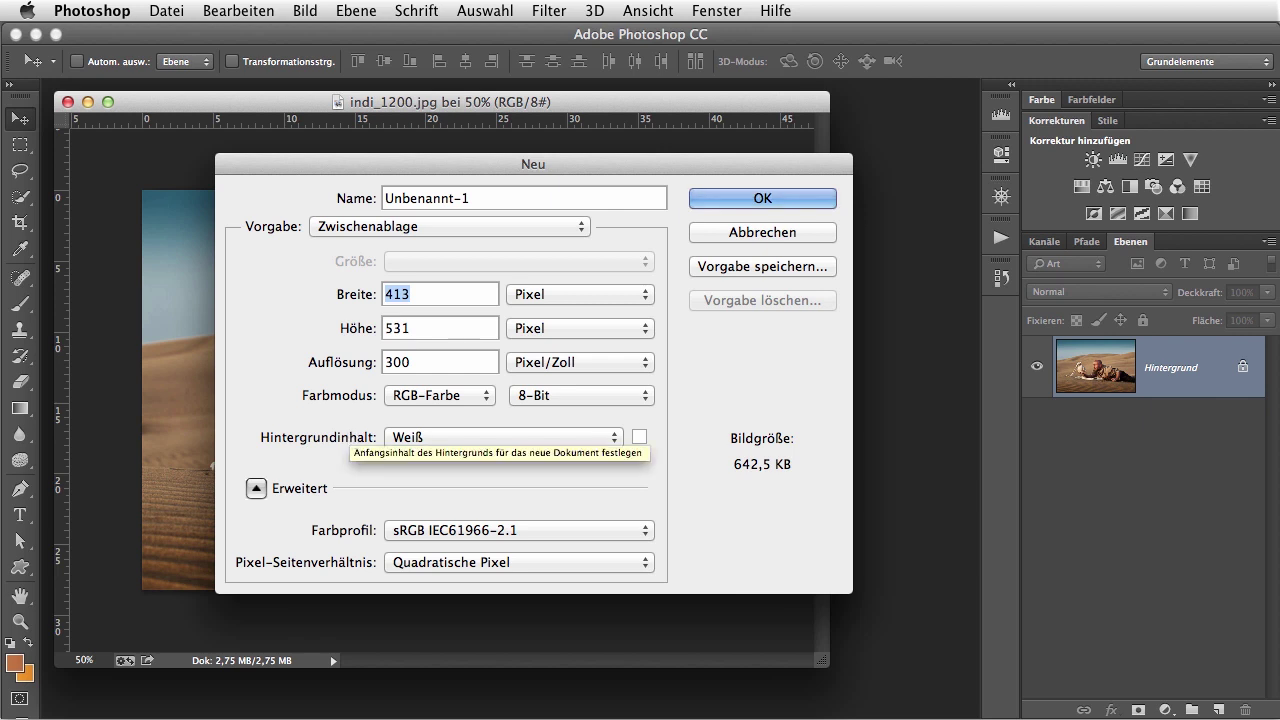
type("500")
double_click(424, 327)
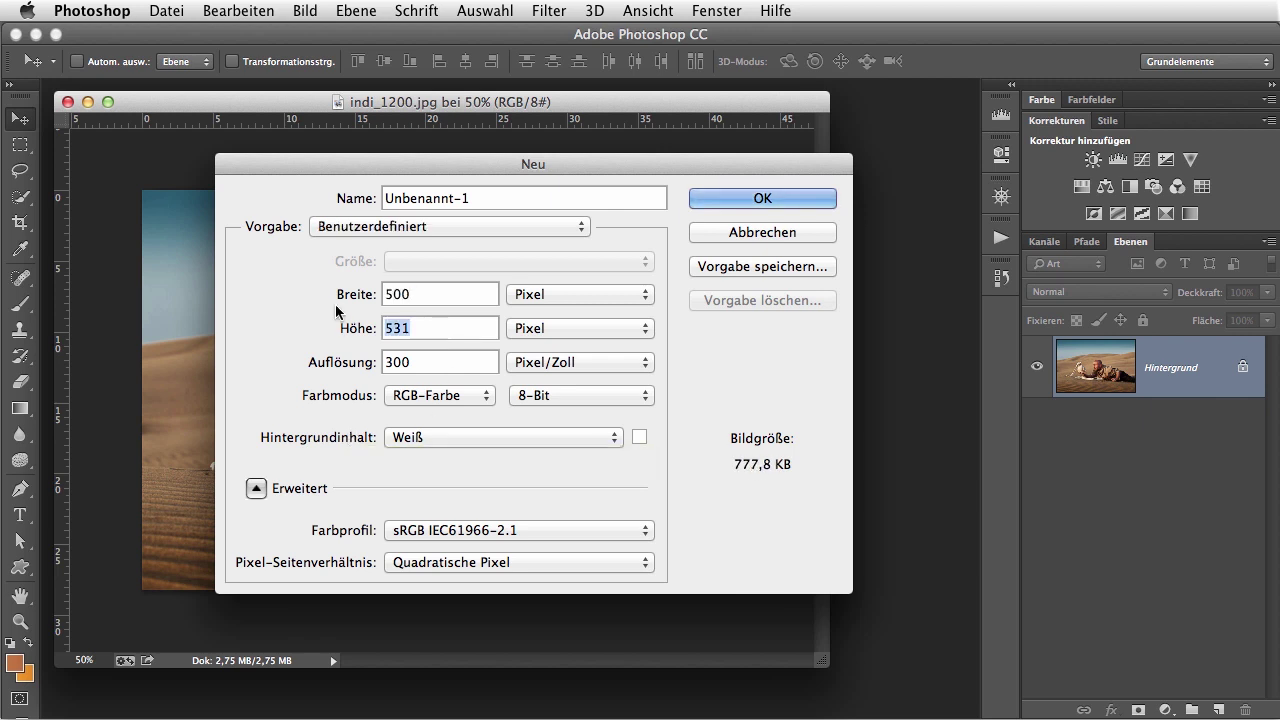
type("500")
key("Return")
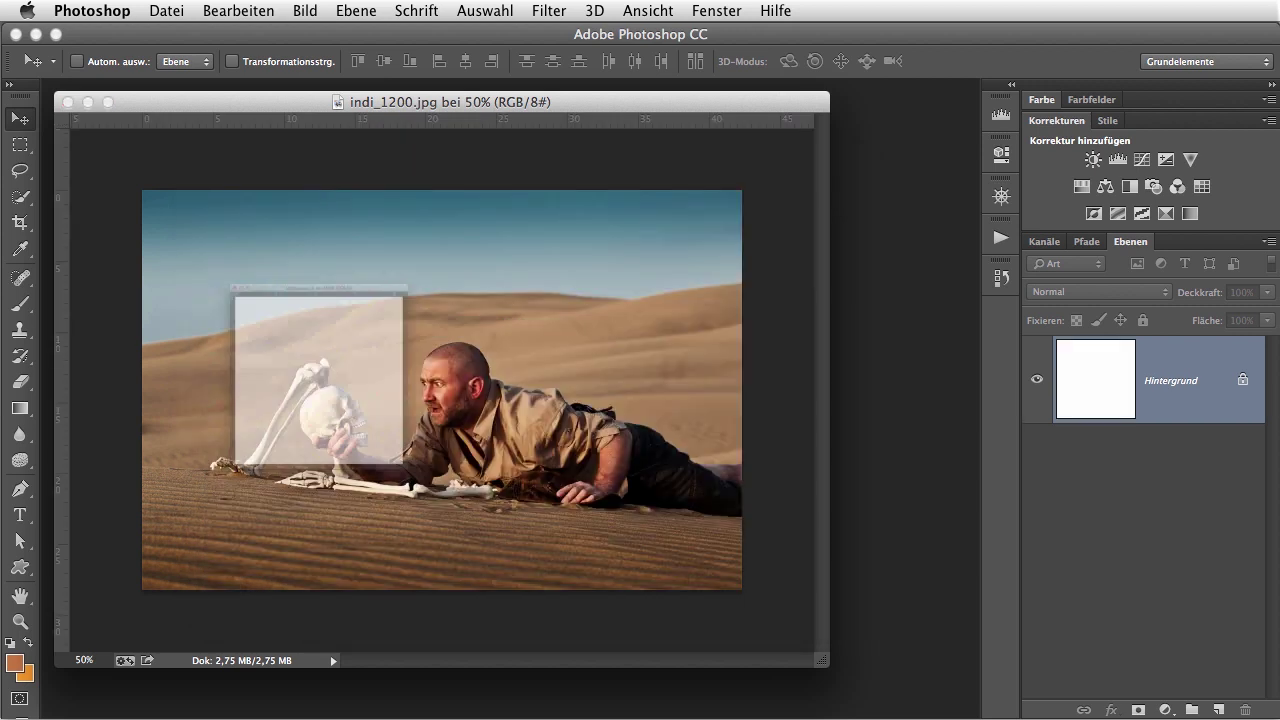
Add an empty layer, Ebene 1, above the new document's background.
left_click_drag(486, 114, 657, 142)
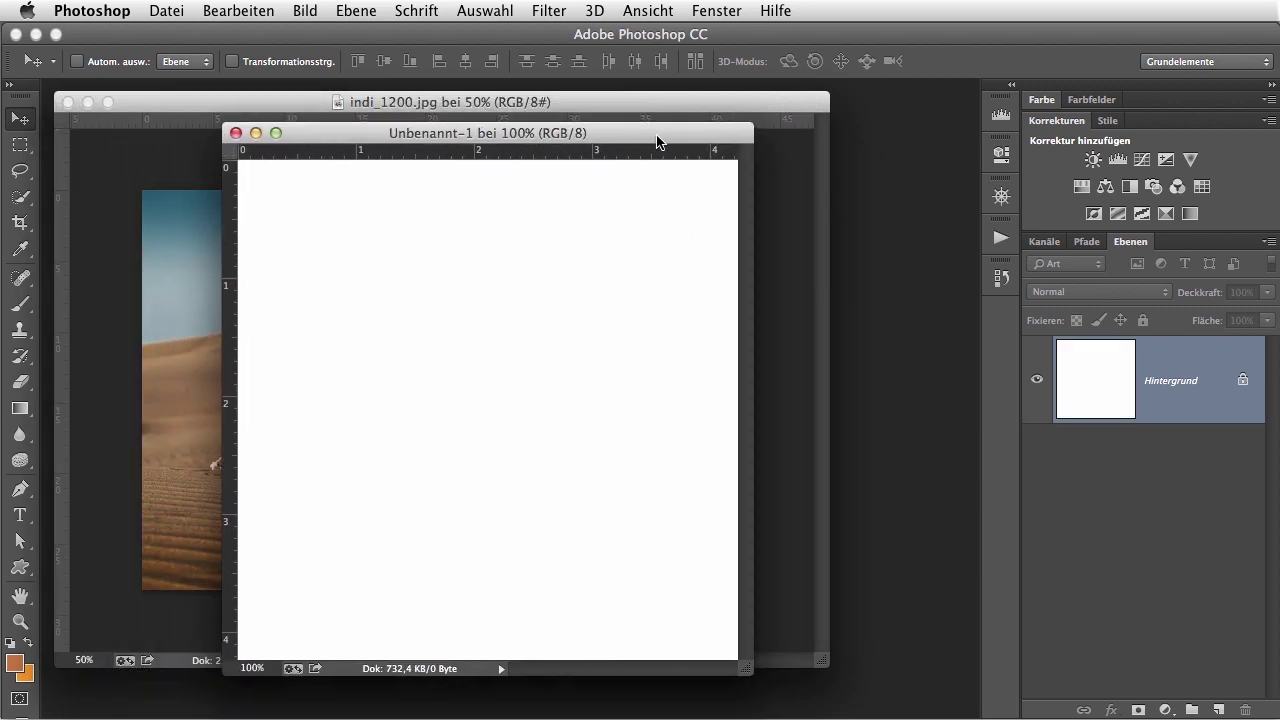
left_click(1218, 709)
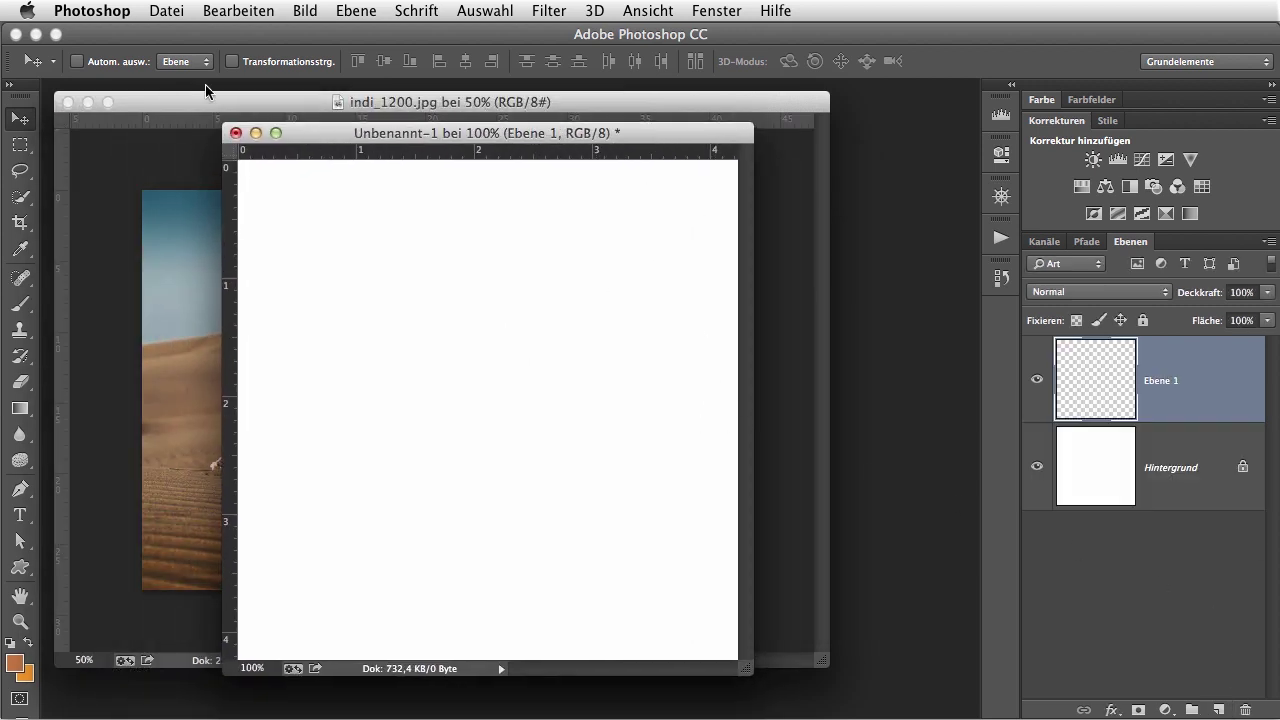
left_click(241, 10)
Try foreground, background and a custom grey as the layer's fill contents.
left_click(305, 309)
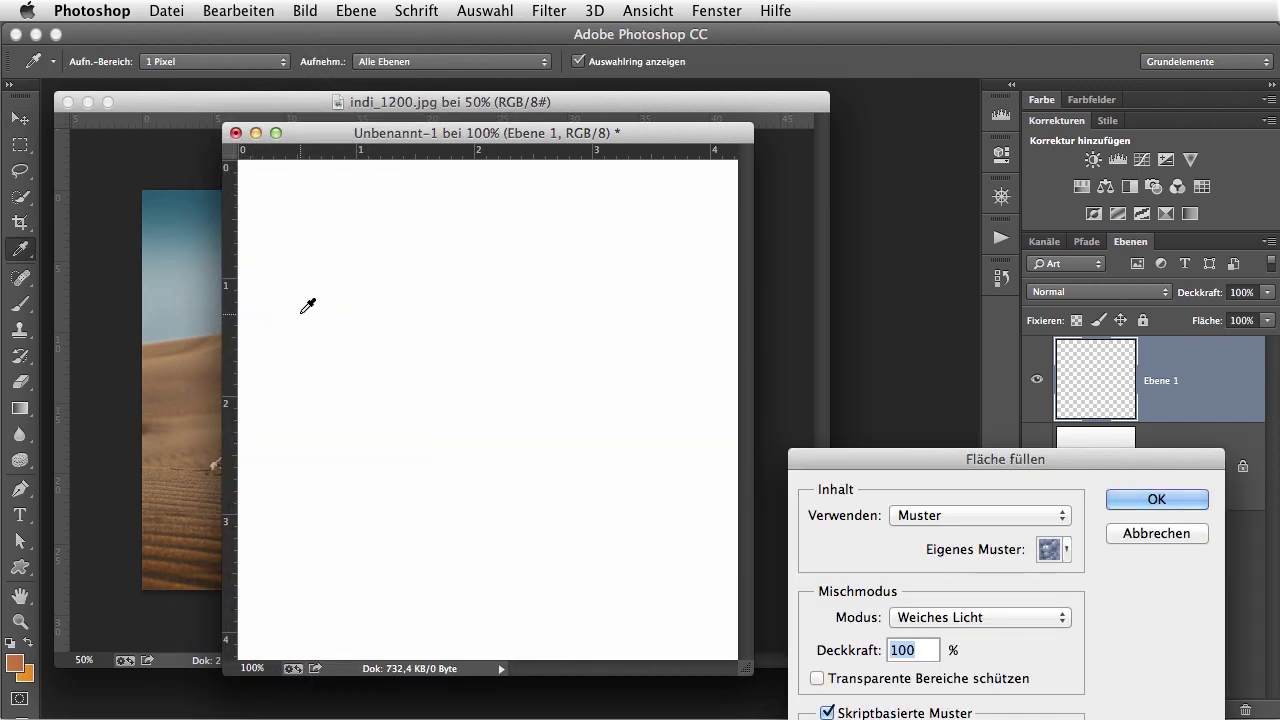
left_click(895, 515)
left_click(937, 434)
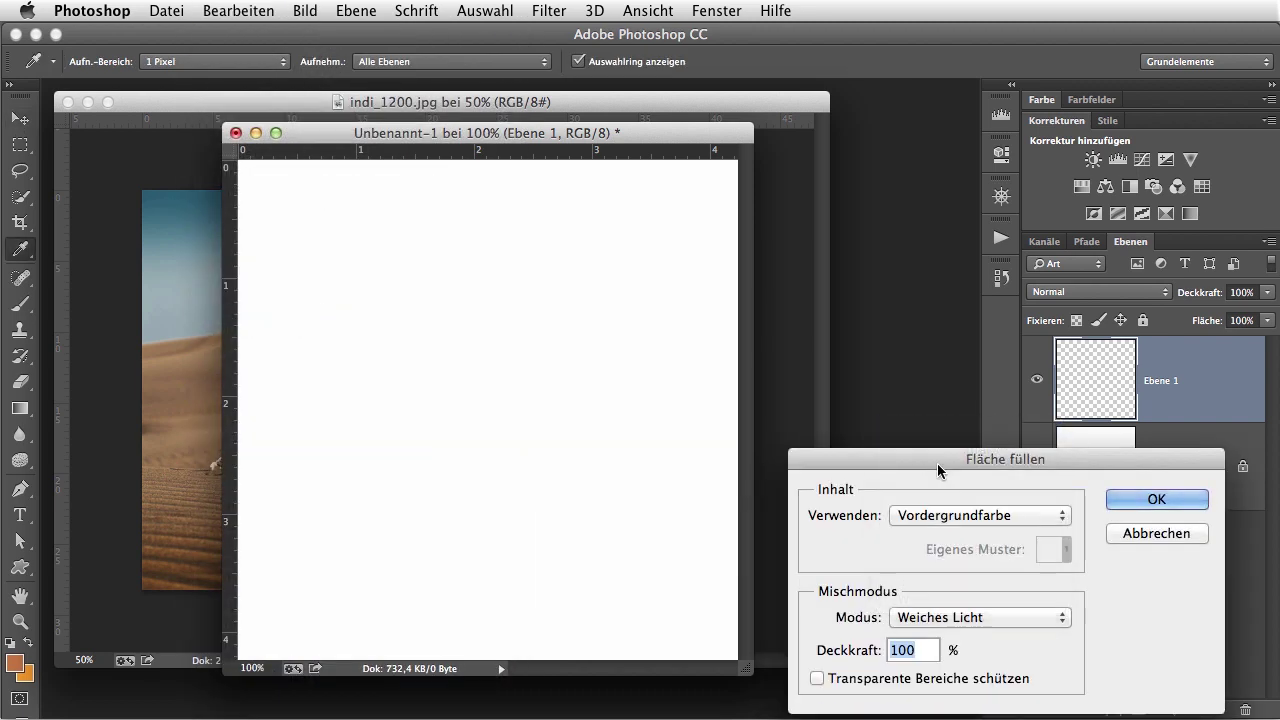
left_click_drag(938, 464, 674, 232)
left_click(700, 283)
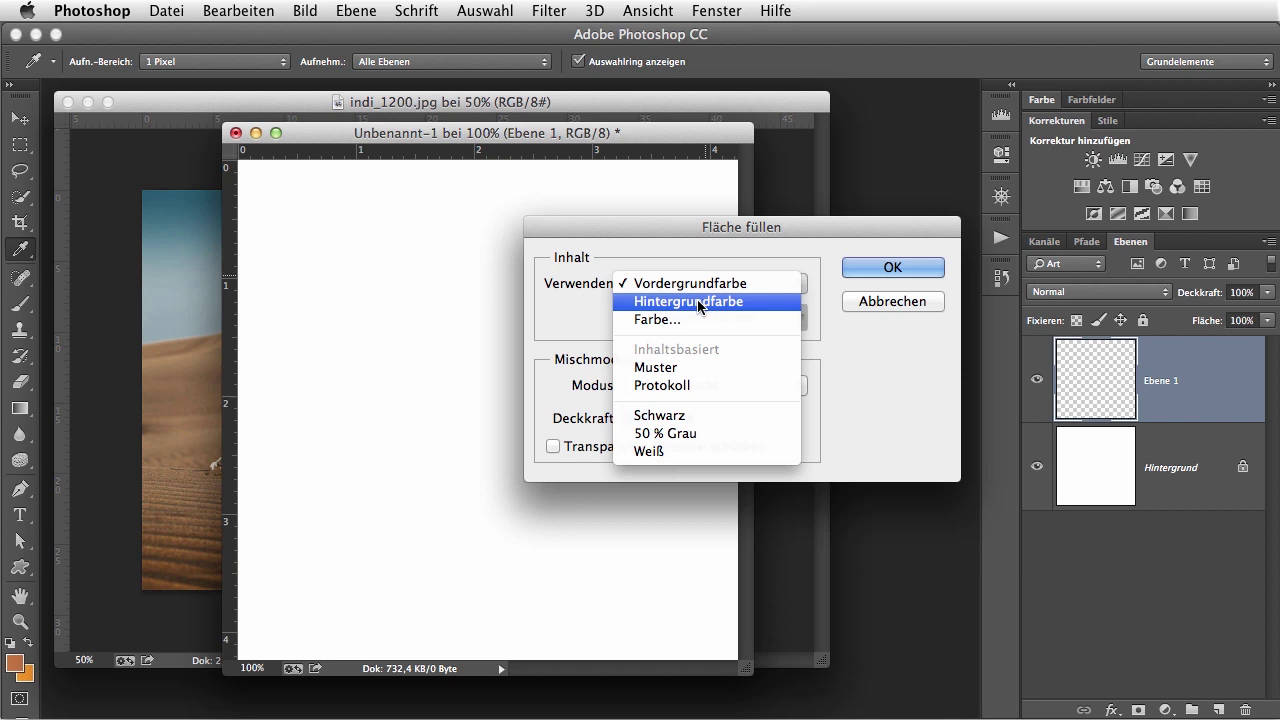
left_click(698, 301)
left_click(670, 302)
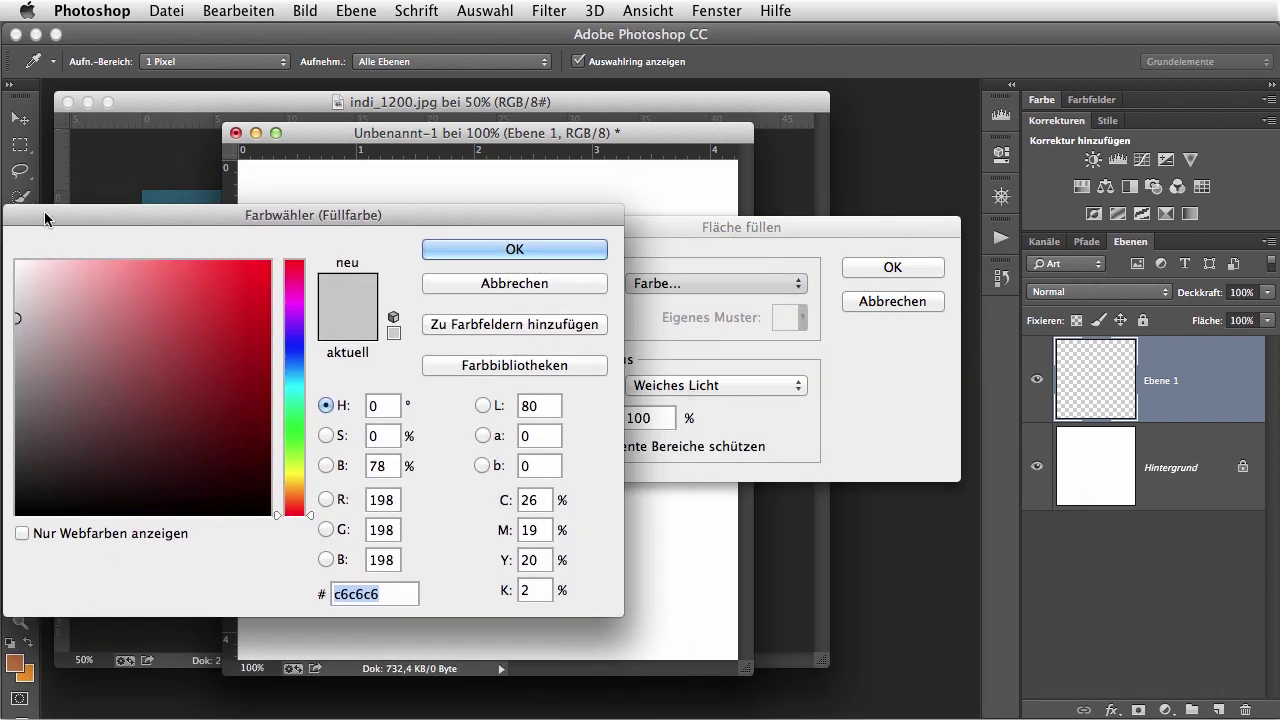
left_click_drag(44, 211, 116, 158)
left_click(560, 199)
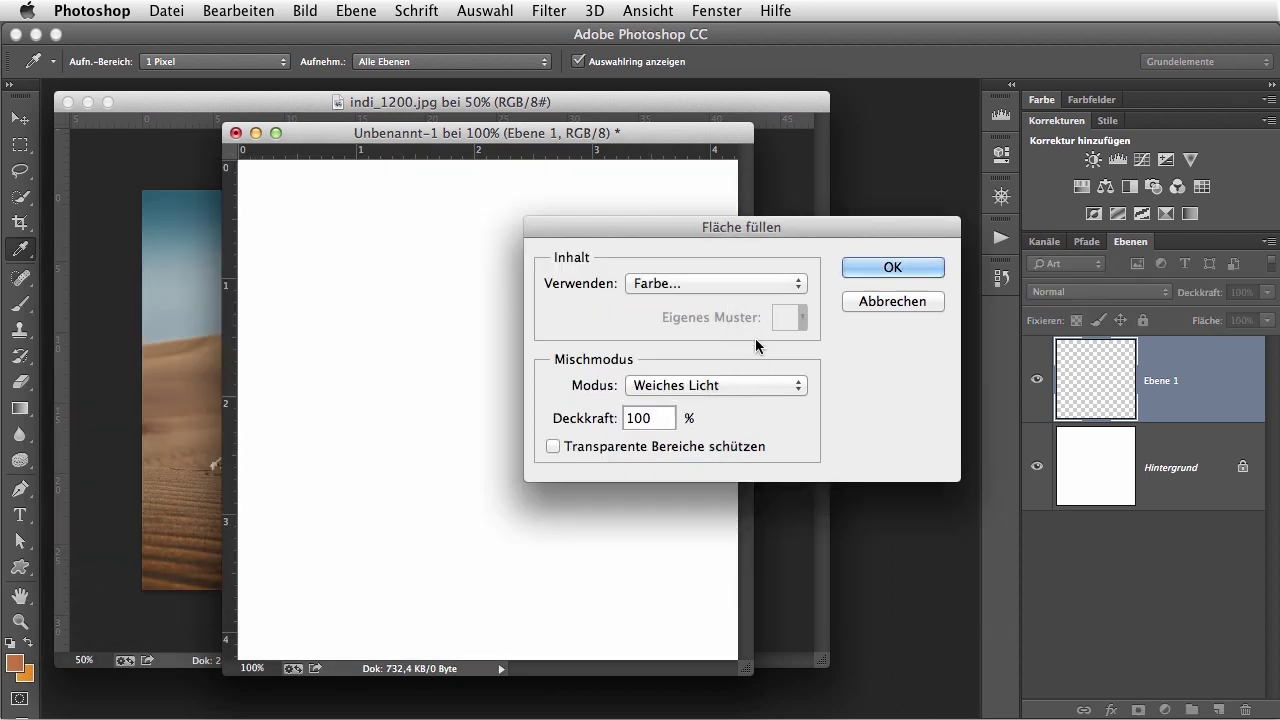
Set the fill contents to the scripted Baum pattern and apply it.
left_click(790, 284)
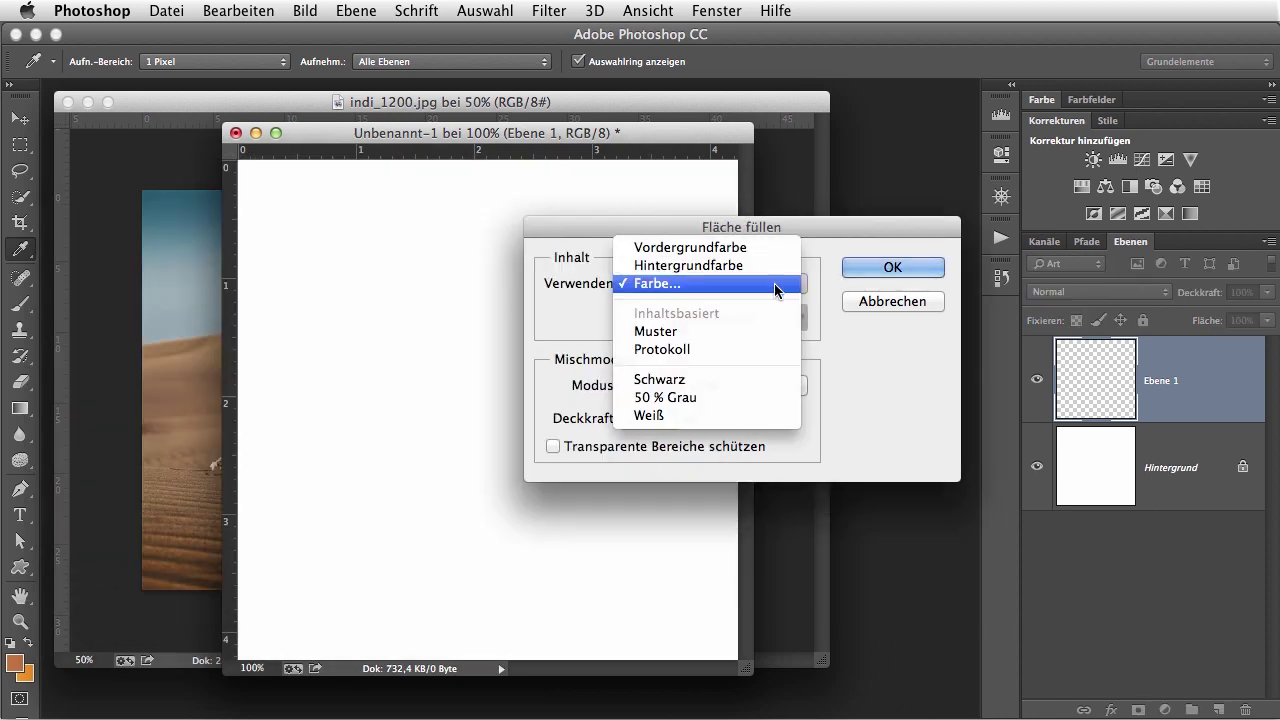
left_click(680, 332)
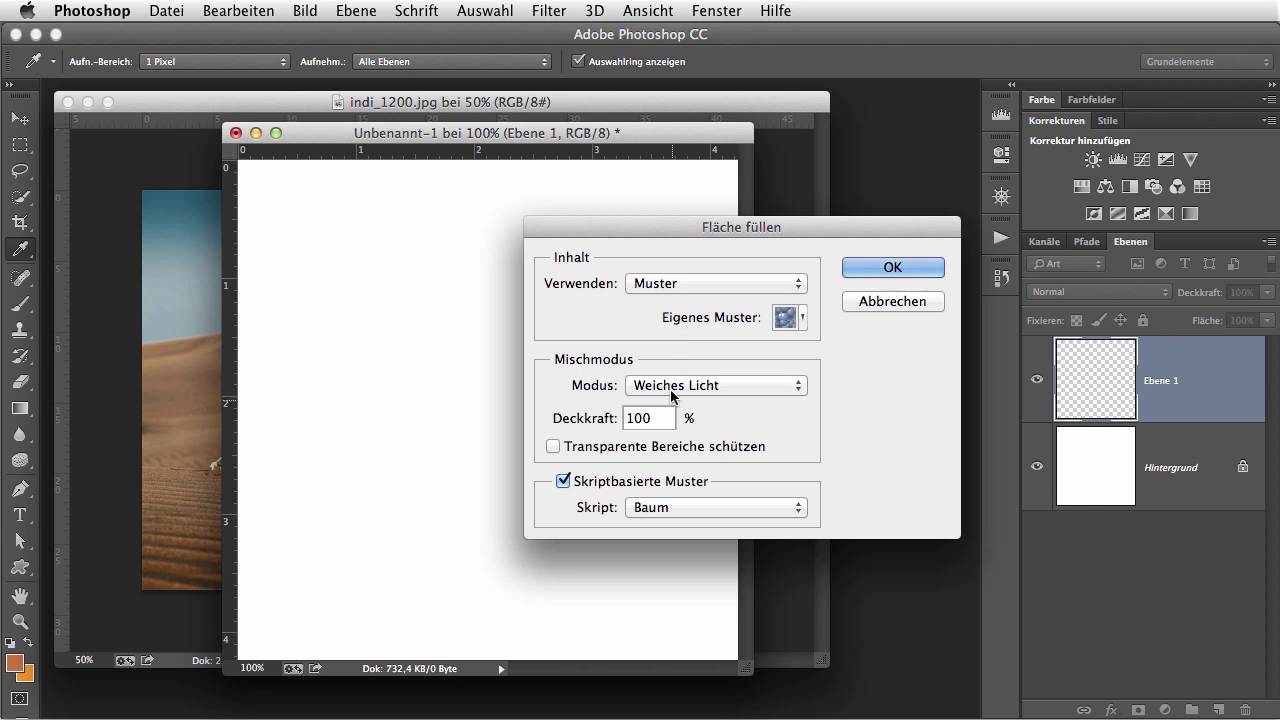
left_click(792, 506)
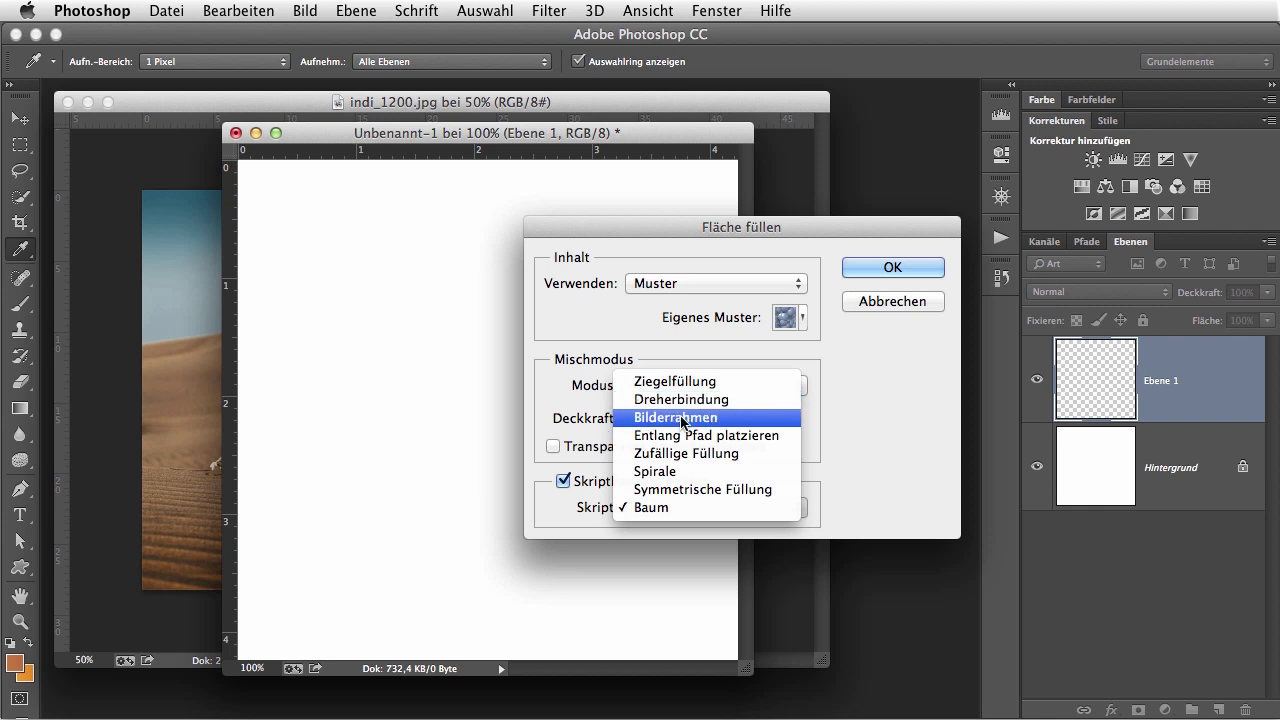
left_click(670, 509)
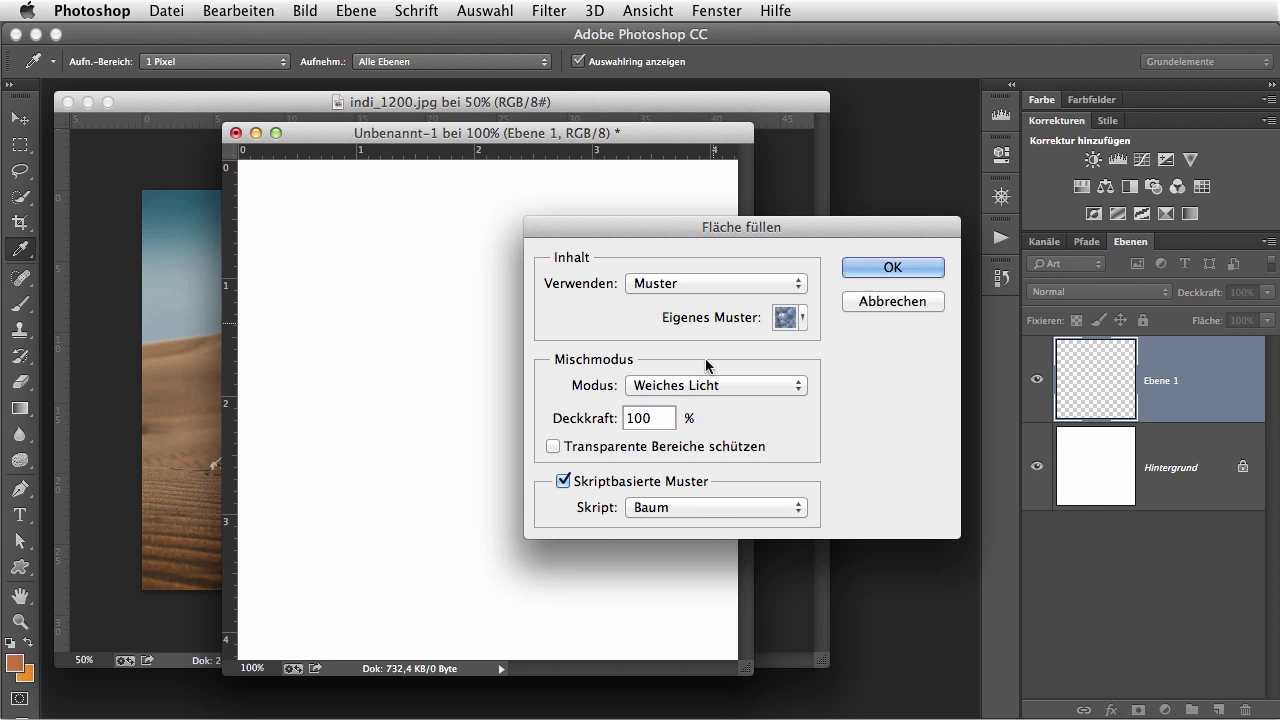
left_click_drag(640, 228, 471, 190)
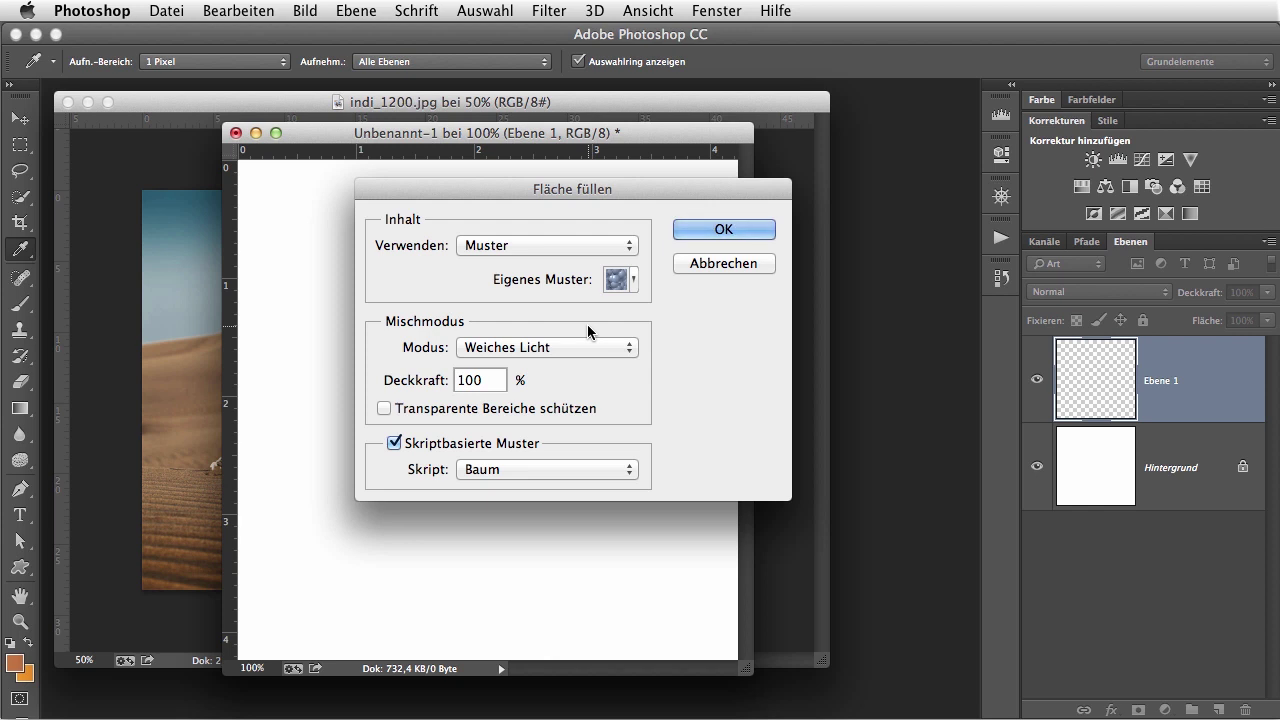
left_click(710, 228)
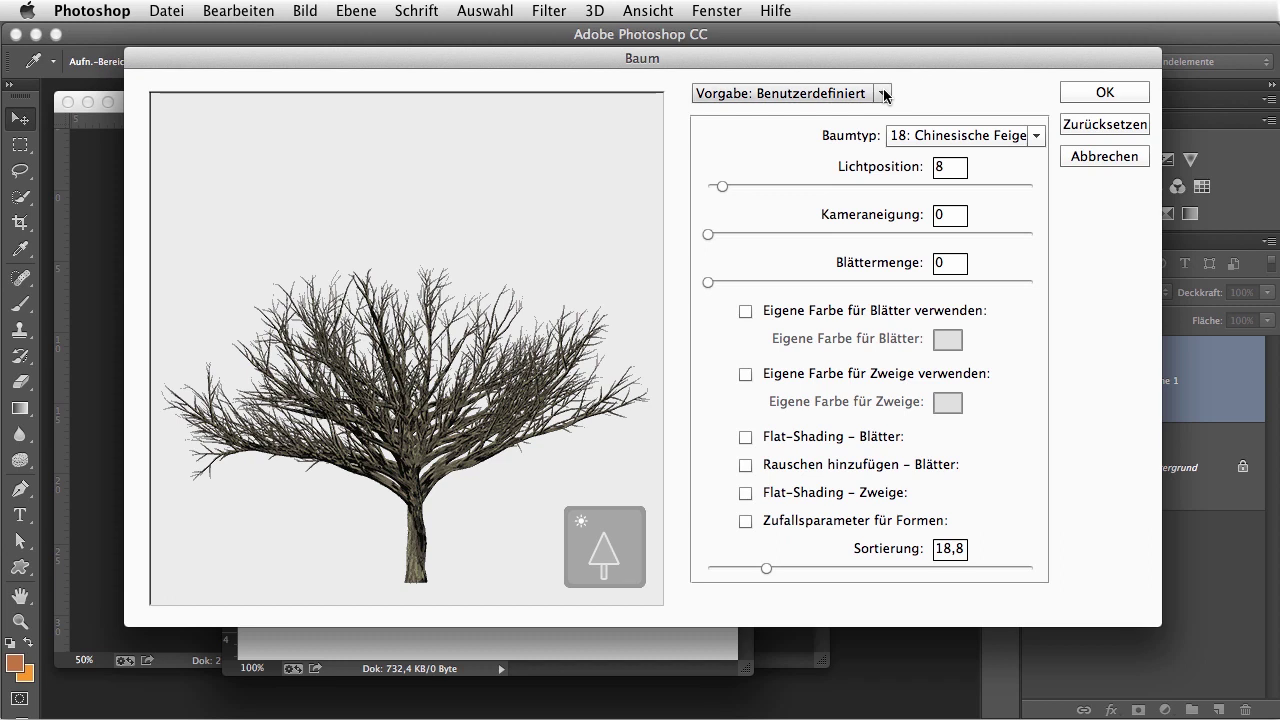
Try tree type 9: Ulme with varied light and leaves, ending at leaf amount 0.
left_click(1038, 135)
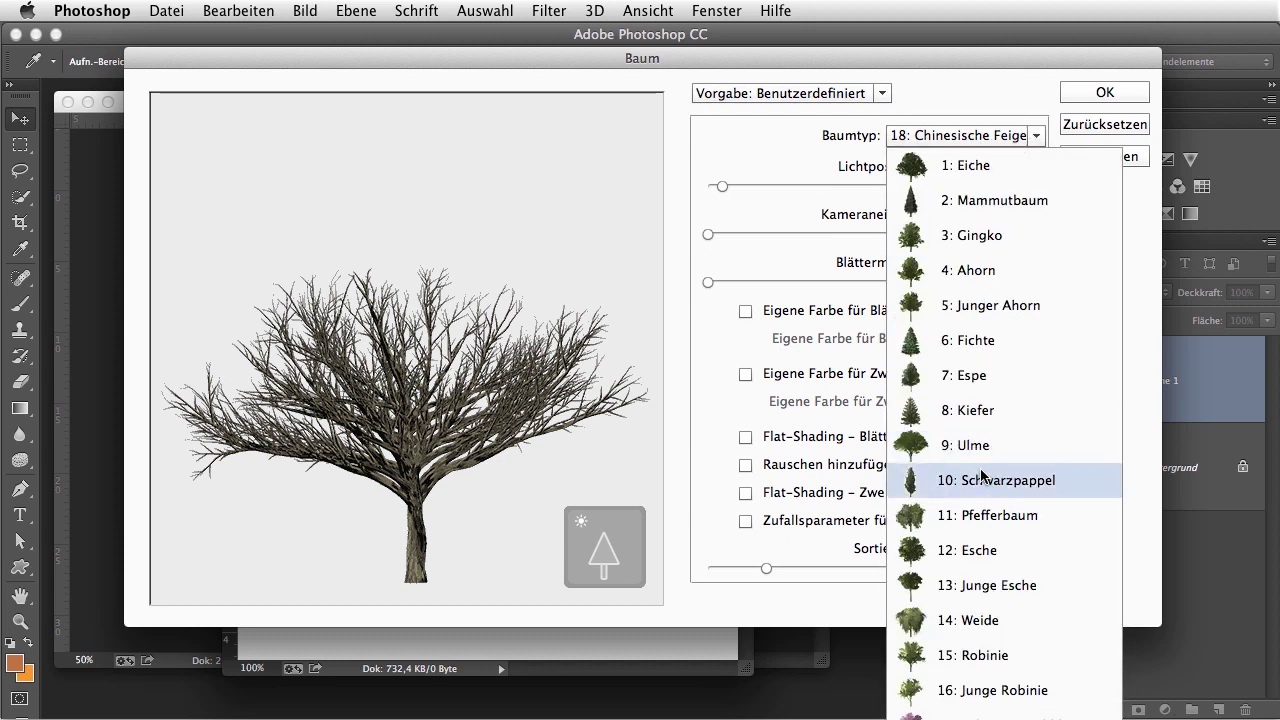
left_click(1018, 456)
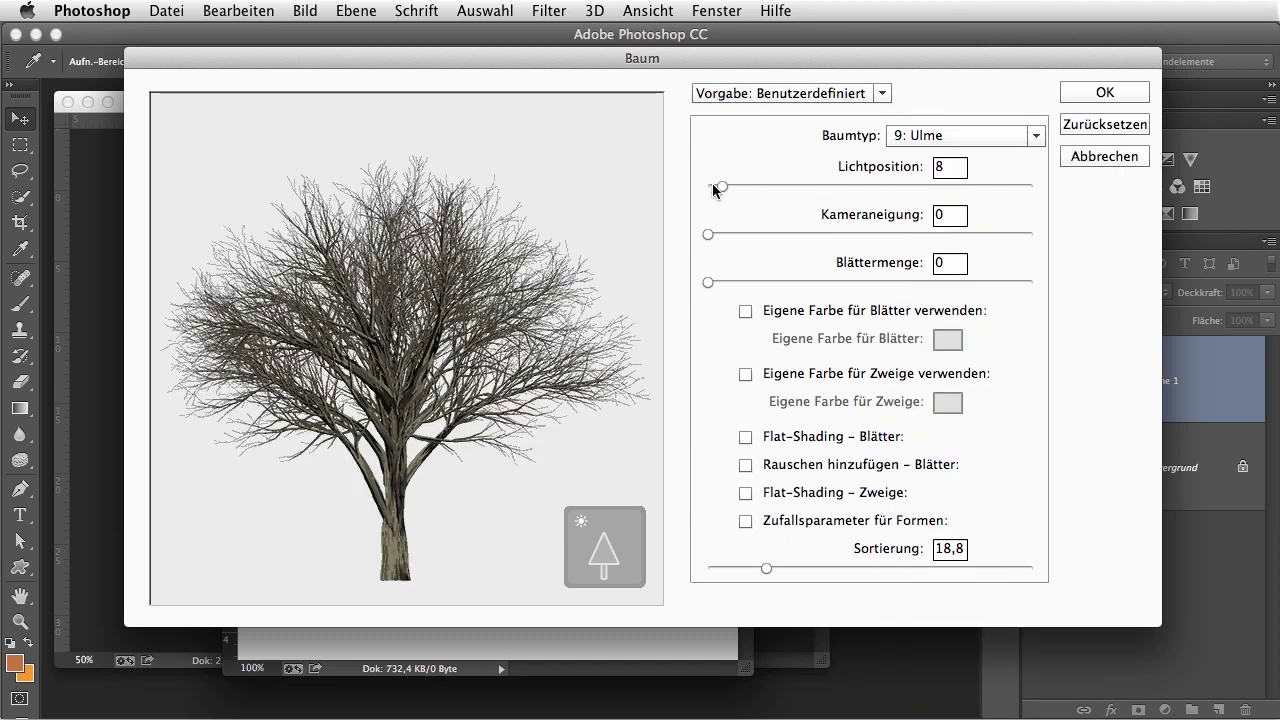
mouse_move(722, 186)
left_mouse_down()
mouse_move(913, 186)
mouse_move(803, 186)
left_mouse_up()
left_click(882, 282)
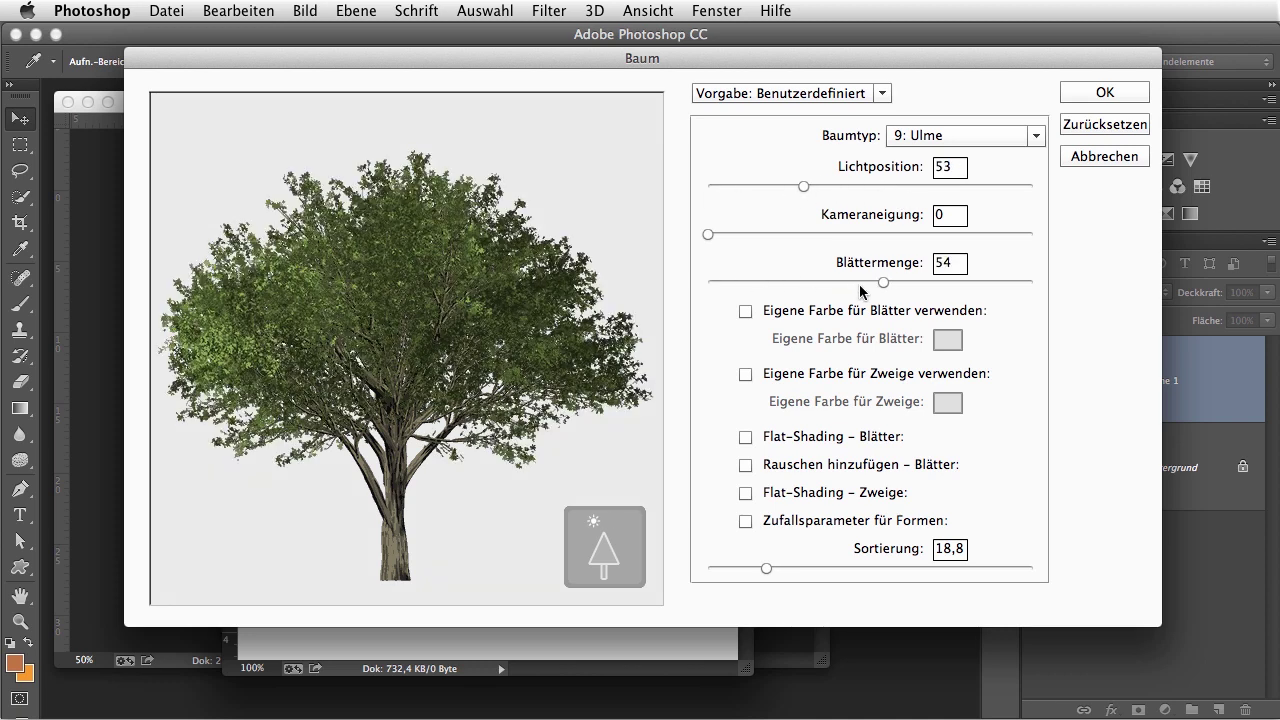
left_click_drag(882, 284, 942, 284)
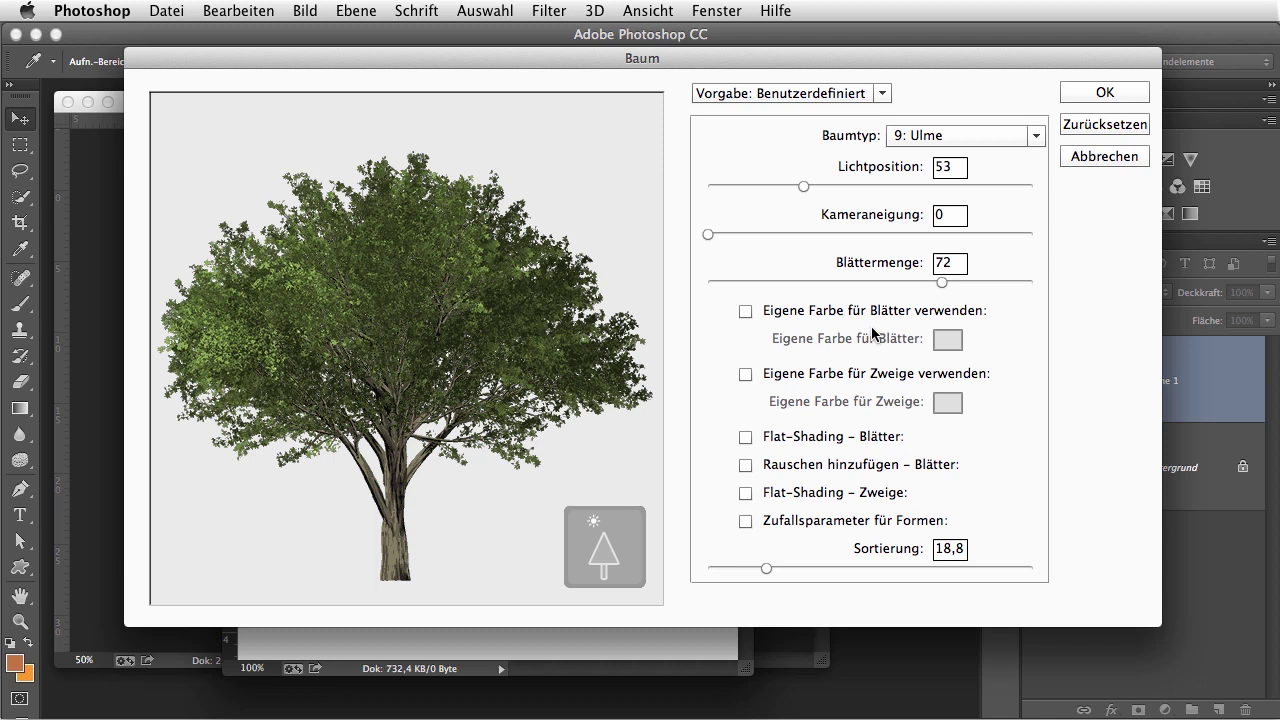
left_click(863, 283)
left_click(899, 283)
left_click(941, 284)
left_click_drag(942, 283, 706, 285)
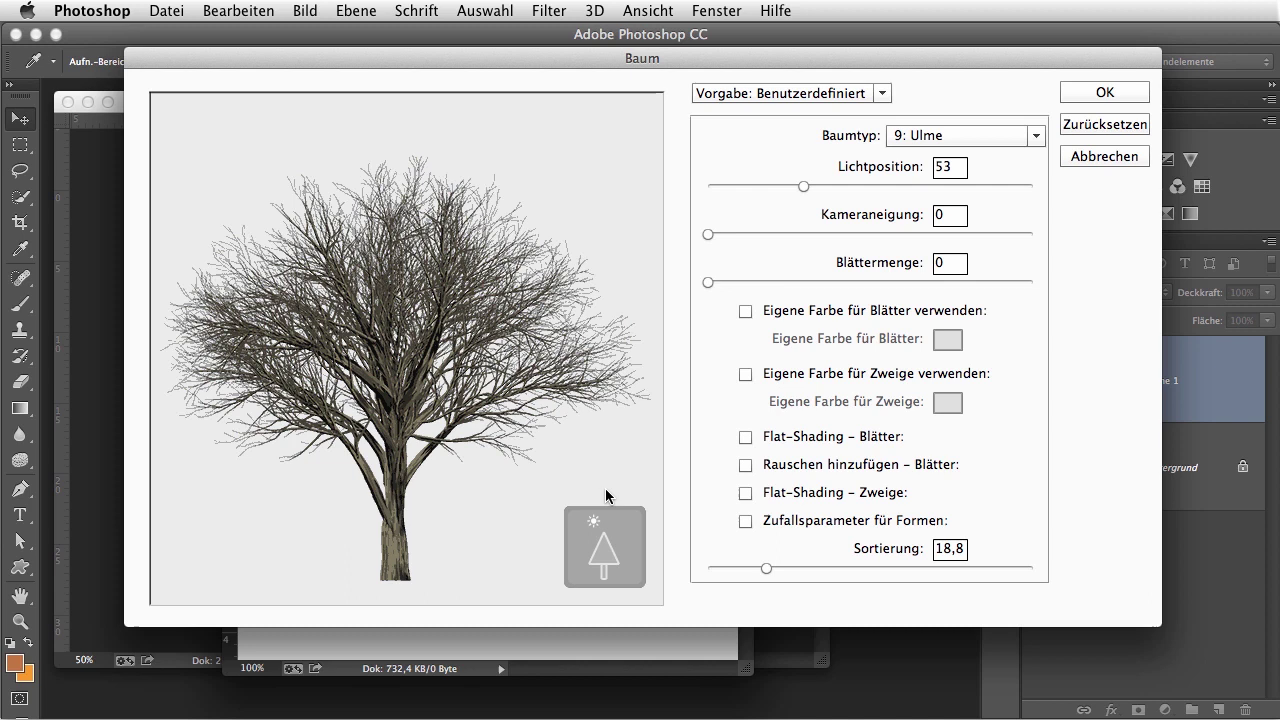
Choose tree type 18: Chinesische Feige and lower the light position to 38 or below.
left_click(995, 136)
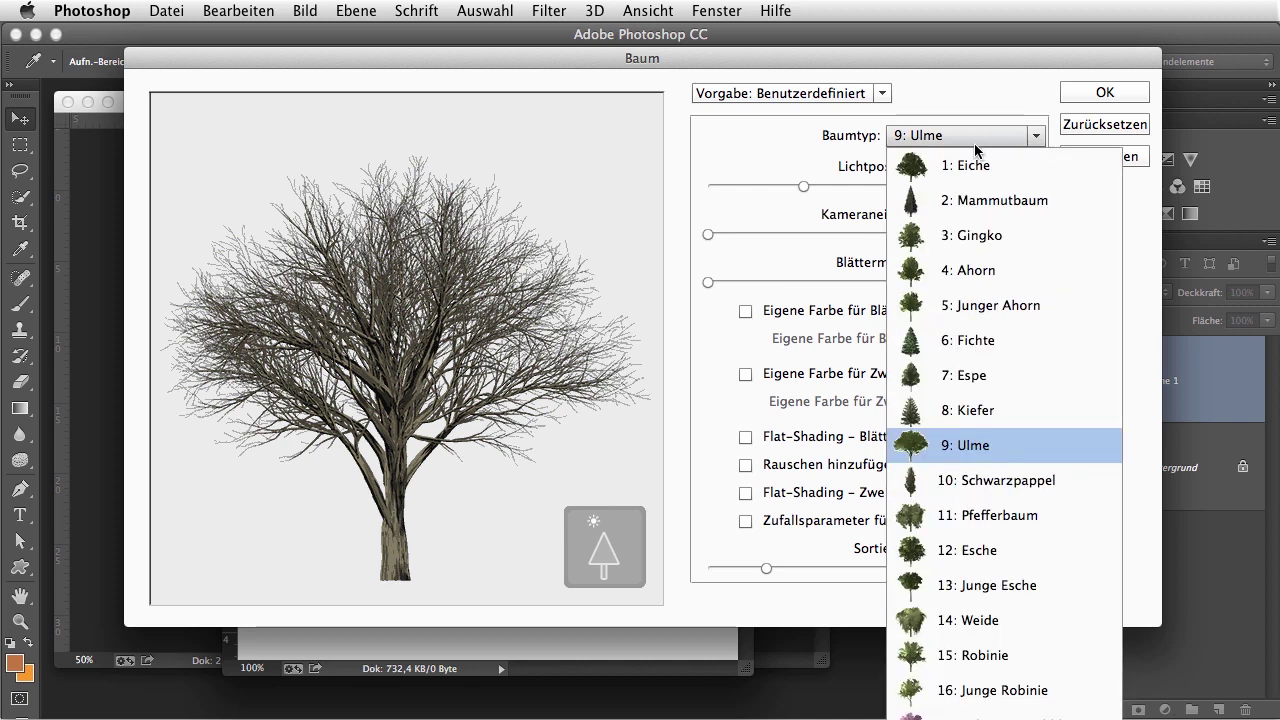
key("Return")
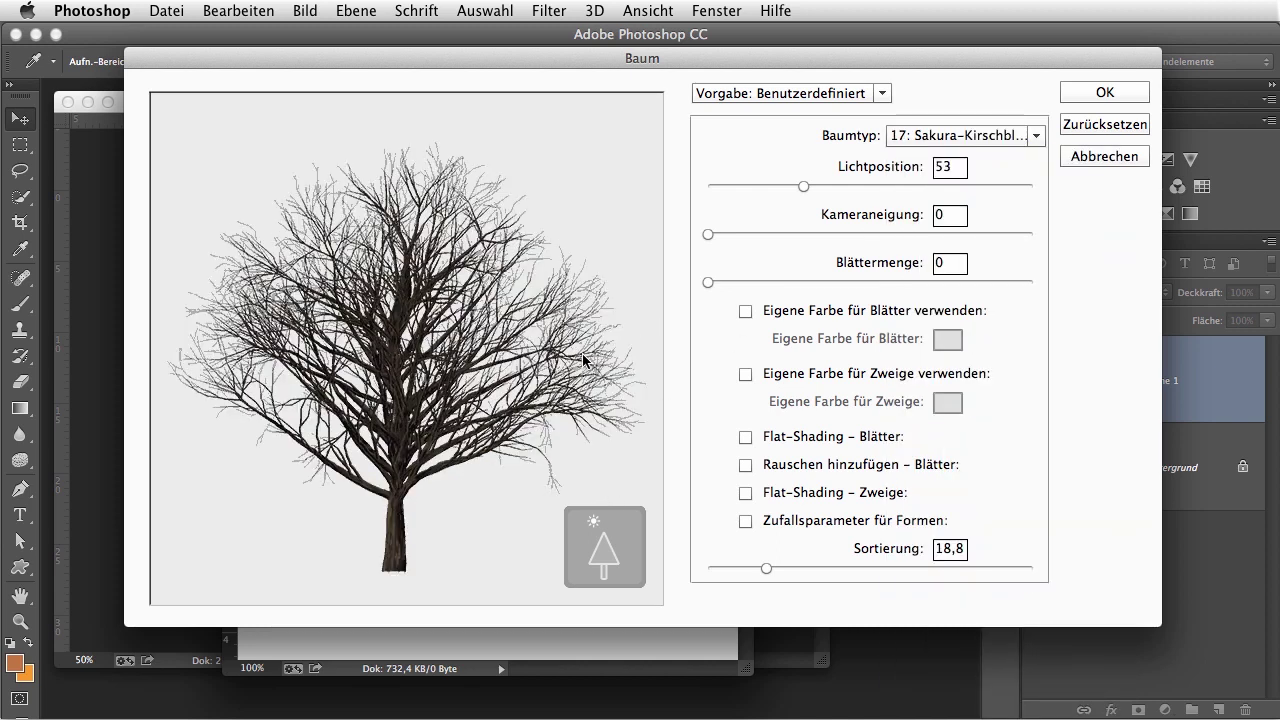
left_click(912, 137)
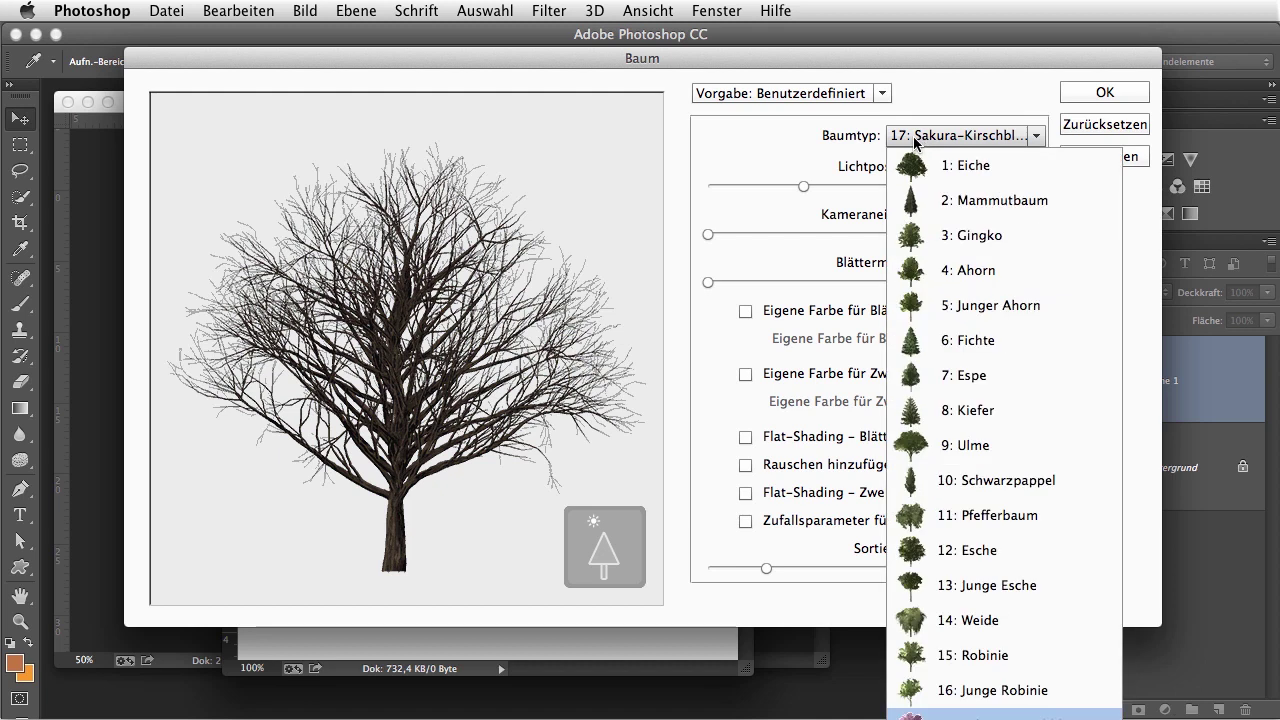
key("Down")
key("Return")
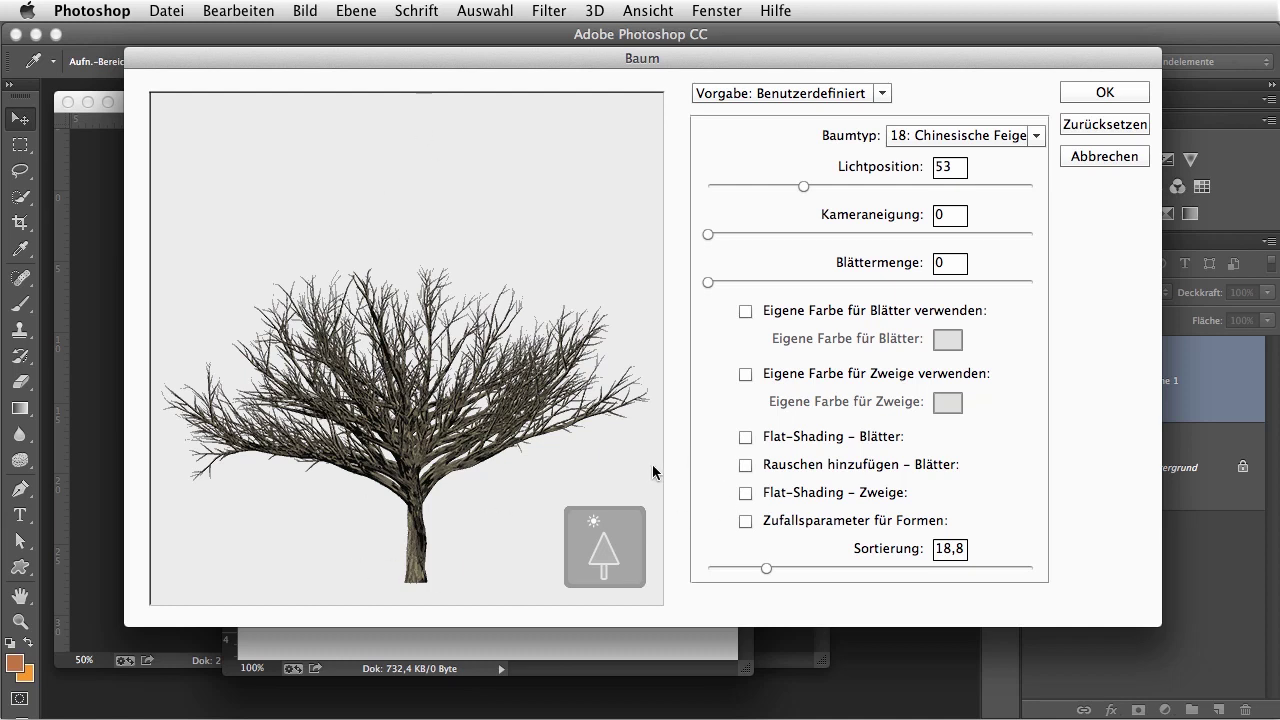
left_click_drag(803, 186, 745, 185)
left_click_drag(617, 58, 588, 705)
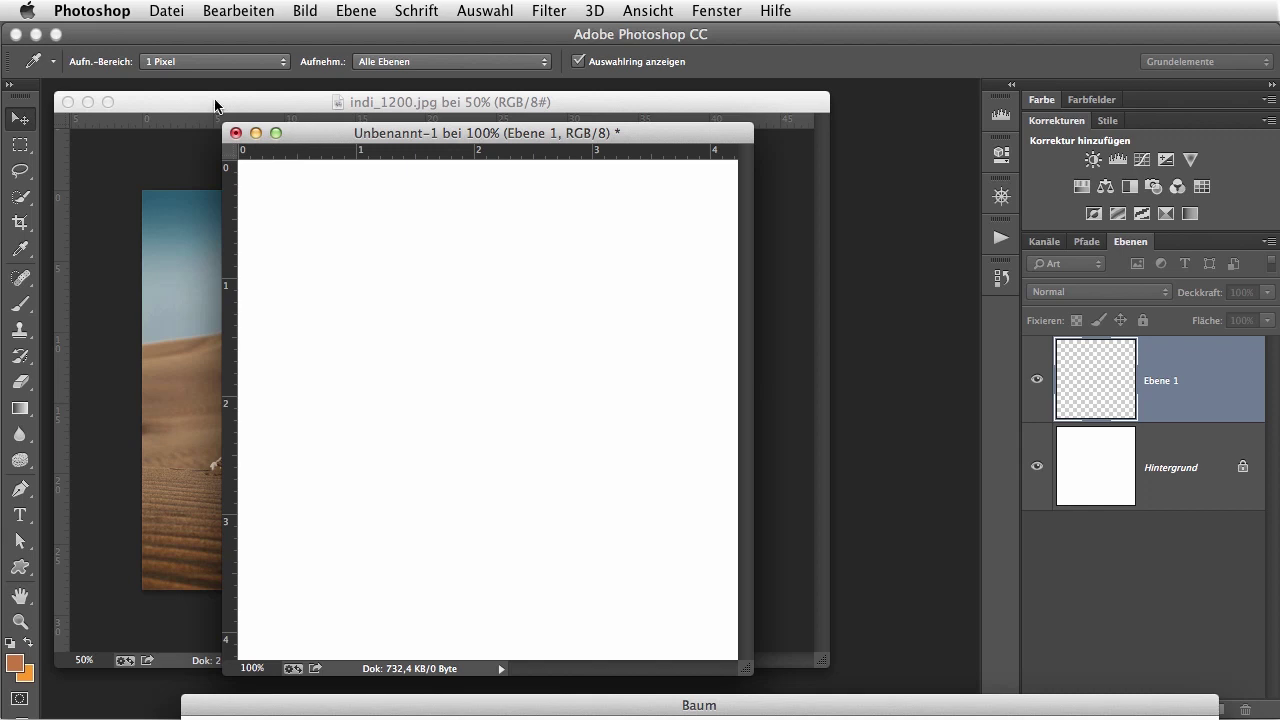
Drag the Tree dialog back up to the centre over the document.
left_click_drag(720, 704, 698, 113)
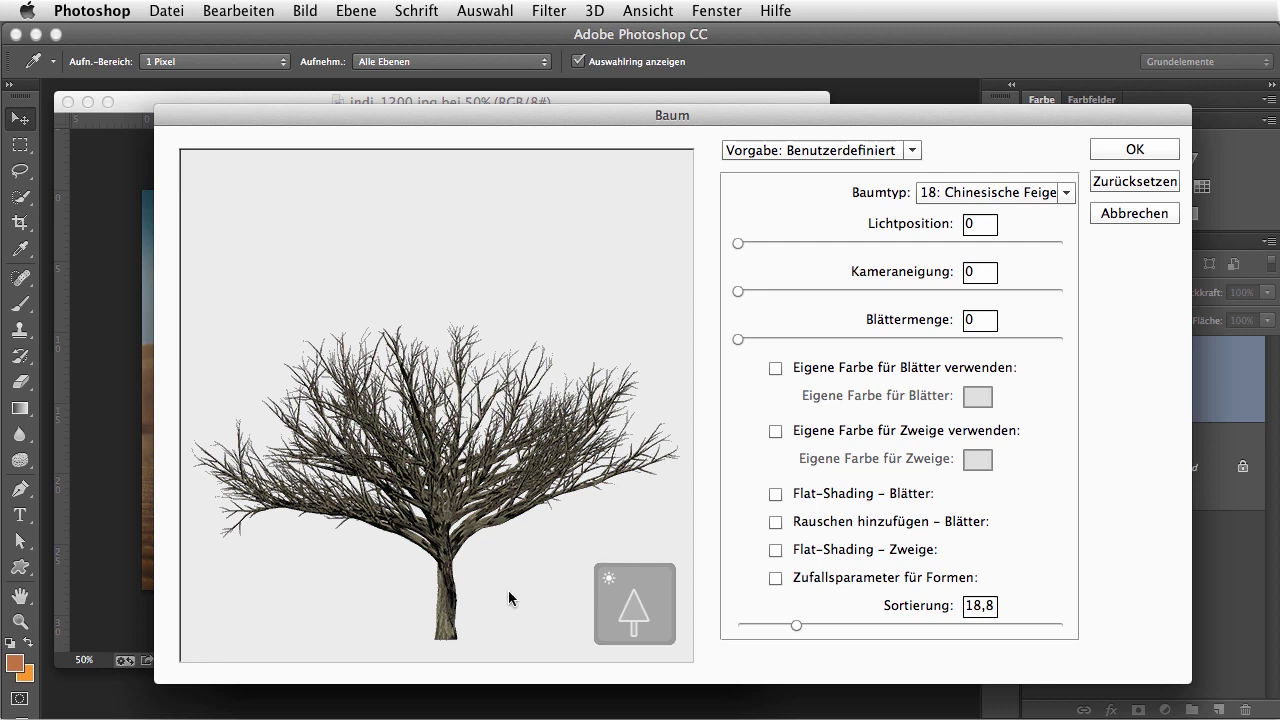
Render the leafless 18: Chinesische Feige tree onto Ebene 1.
left_click(1111, 149)
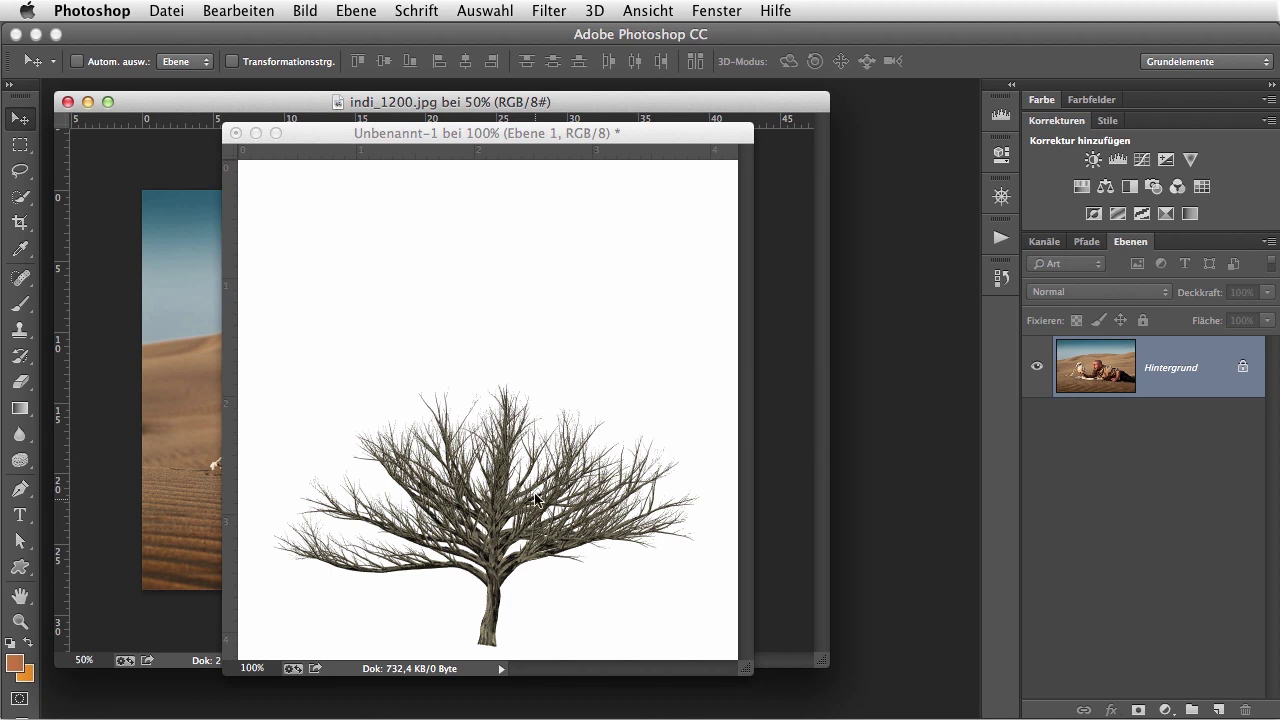
Move the rendered tree layer into indi_1200.jpg, up onto the dunes.
left_click(343, 150)
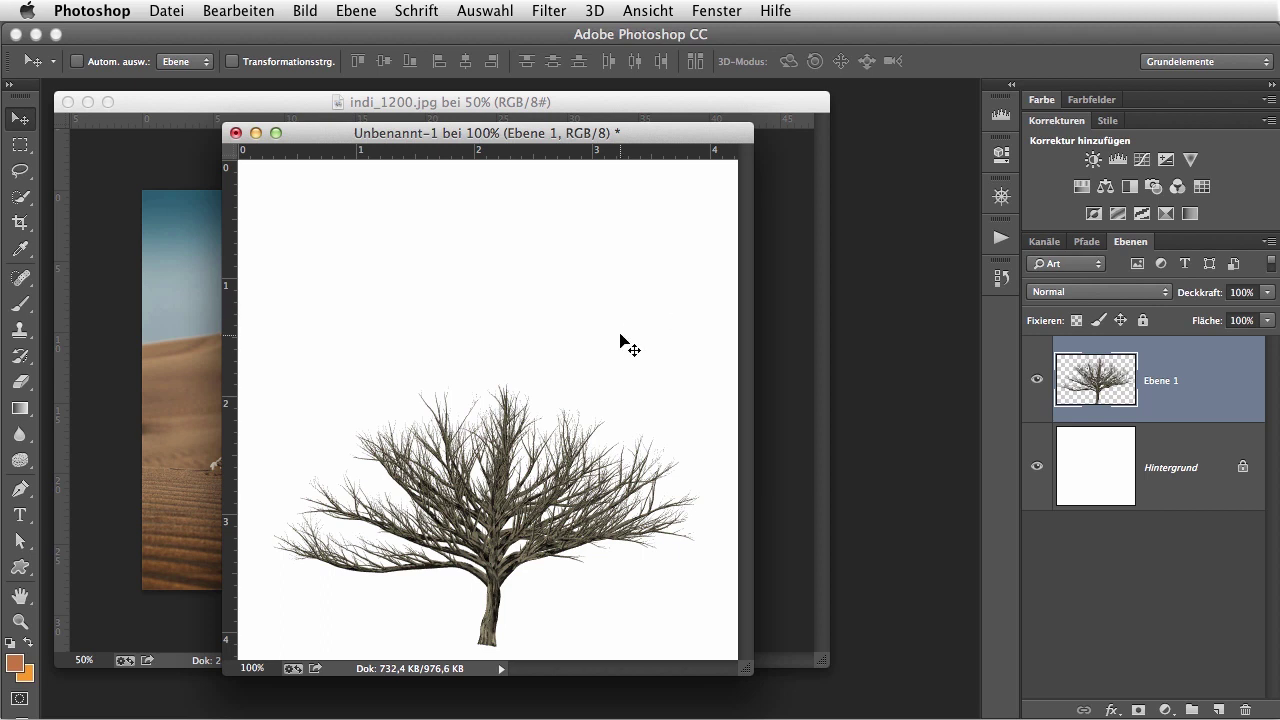
mouse_move(348, 425)
left_mouse_down()
mouse_move(333, 418)
mouse_move(202, 497)
left_mouse_up()
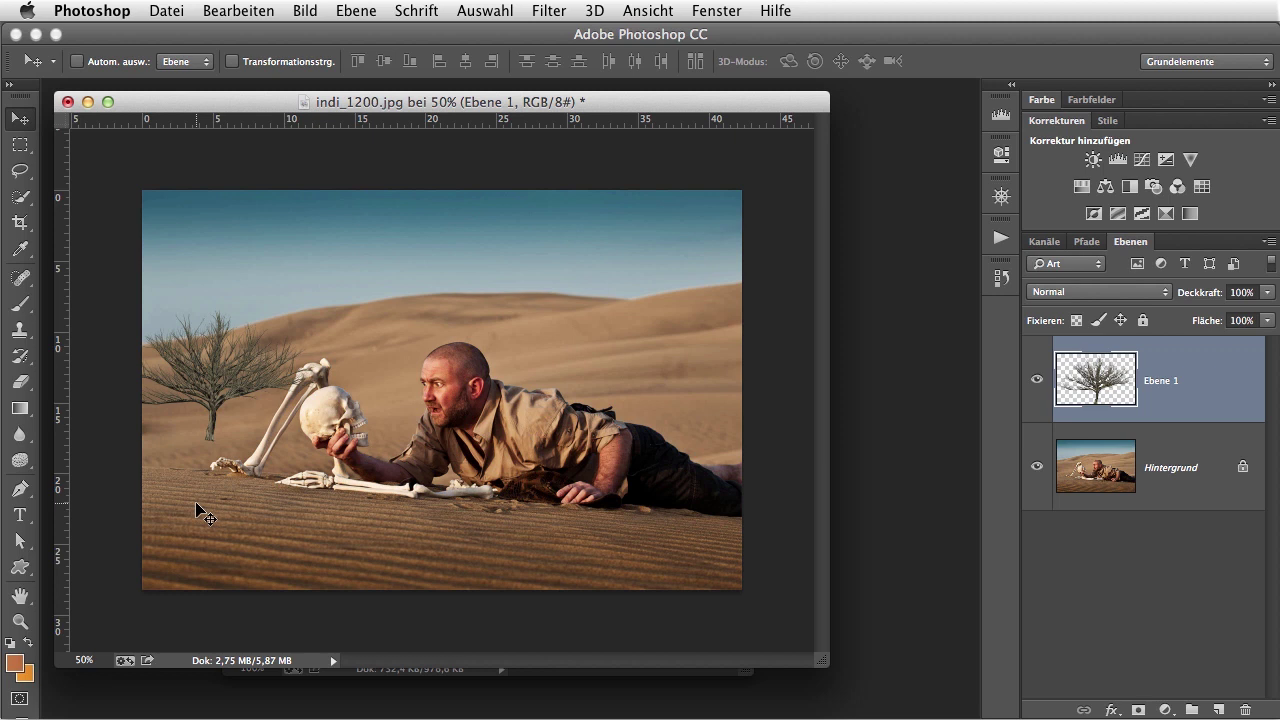
mouse_move(219, 403)
left_mouse_down()
mouse_move(230, 372)
mouse_move(403, 310)
left_mouse_up()
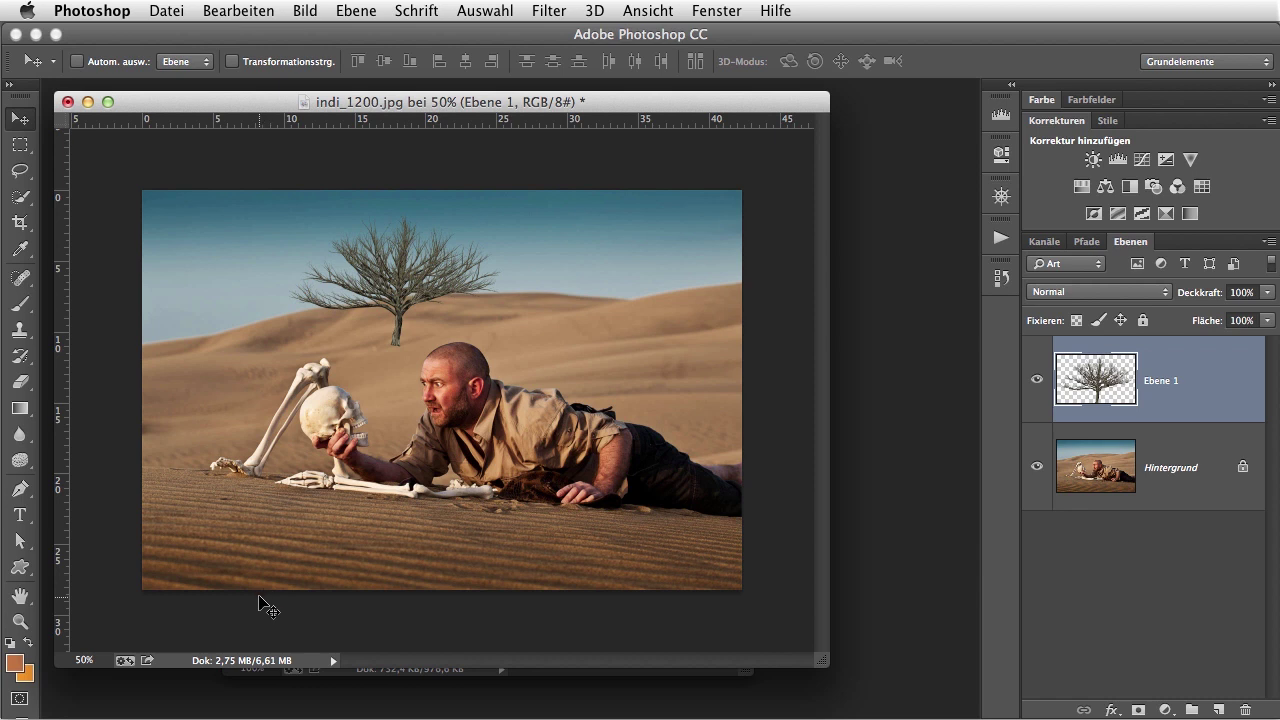
Scale the tree to about 42% and place it on the distant right-hand dune.
key("ctrl+t")
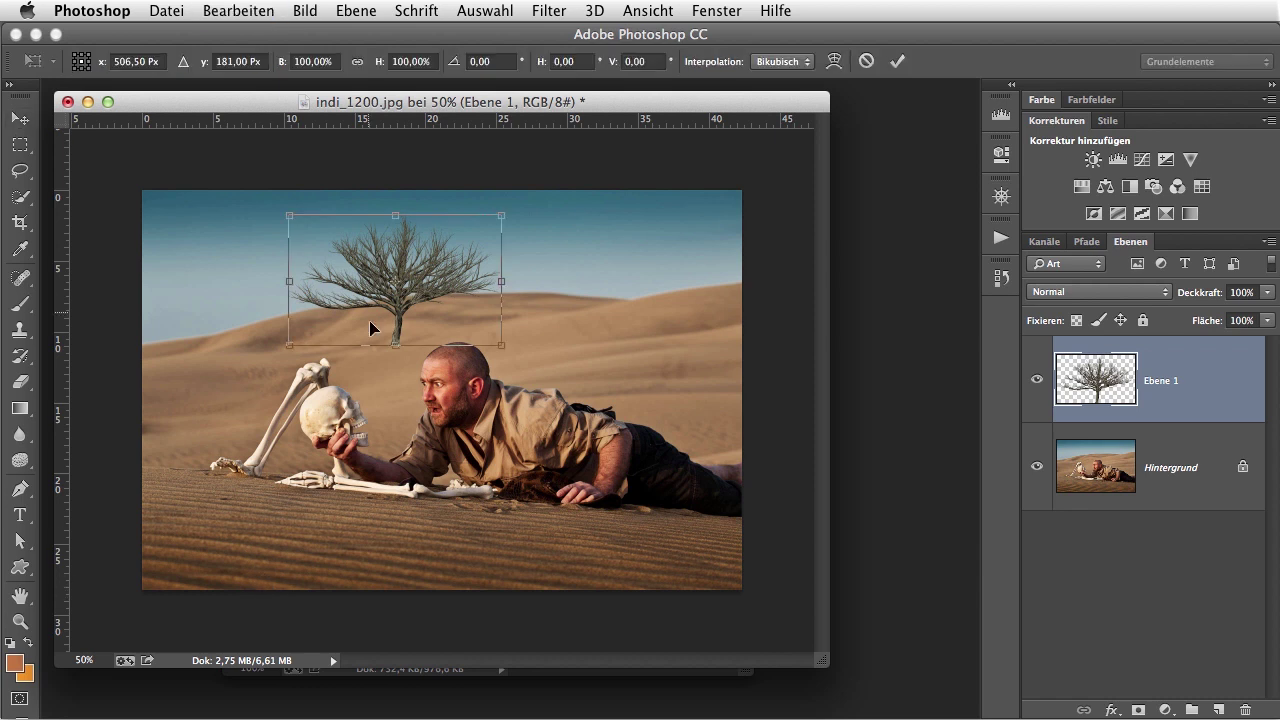
left_click_drag(292, 214, 383, 265)
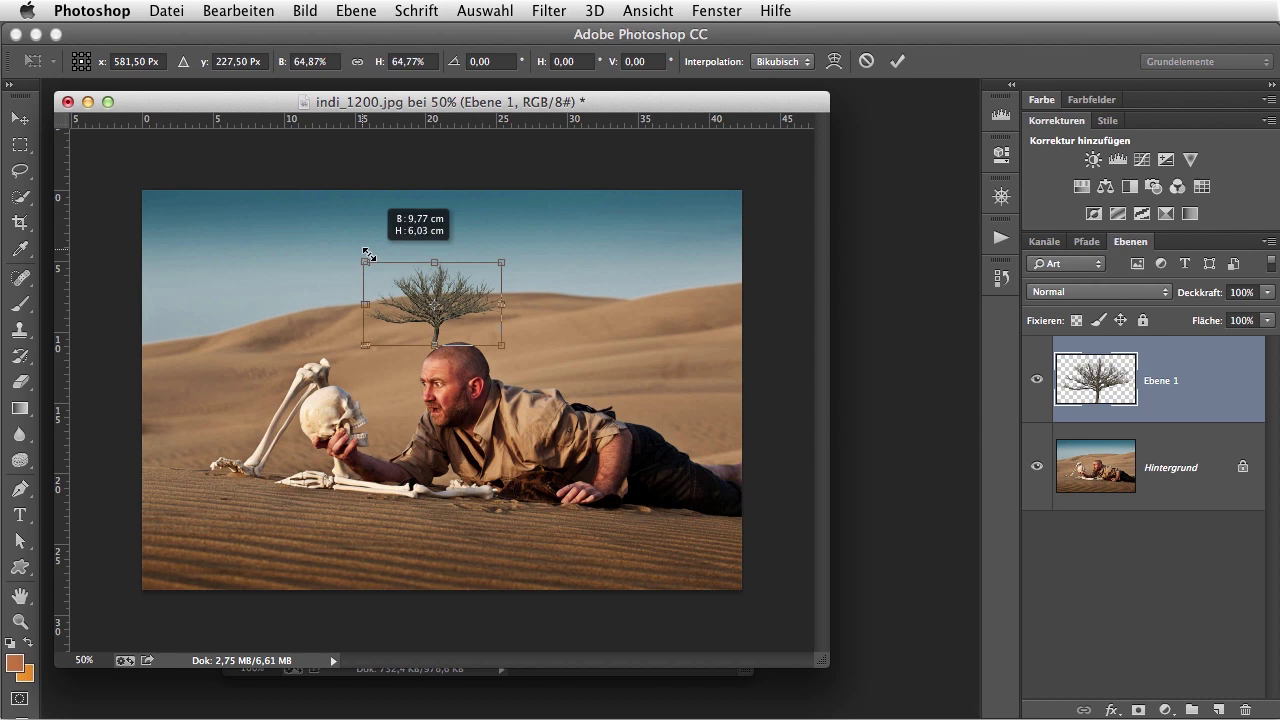
mouse_move(468, 318)
left_mouse_down()
mouse_move(625, 280)
mouse_move(603, 286)
left_mouse_up()
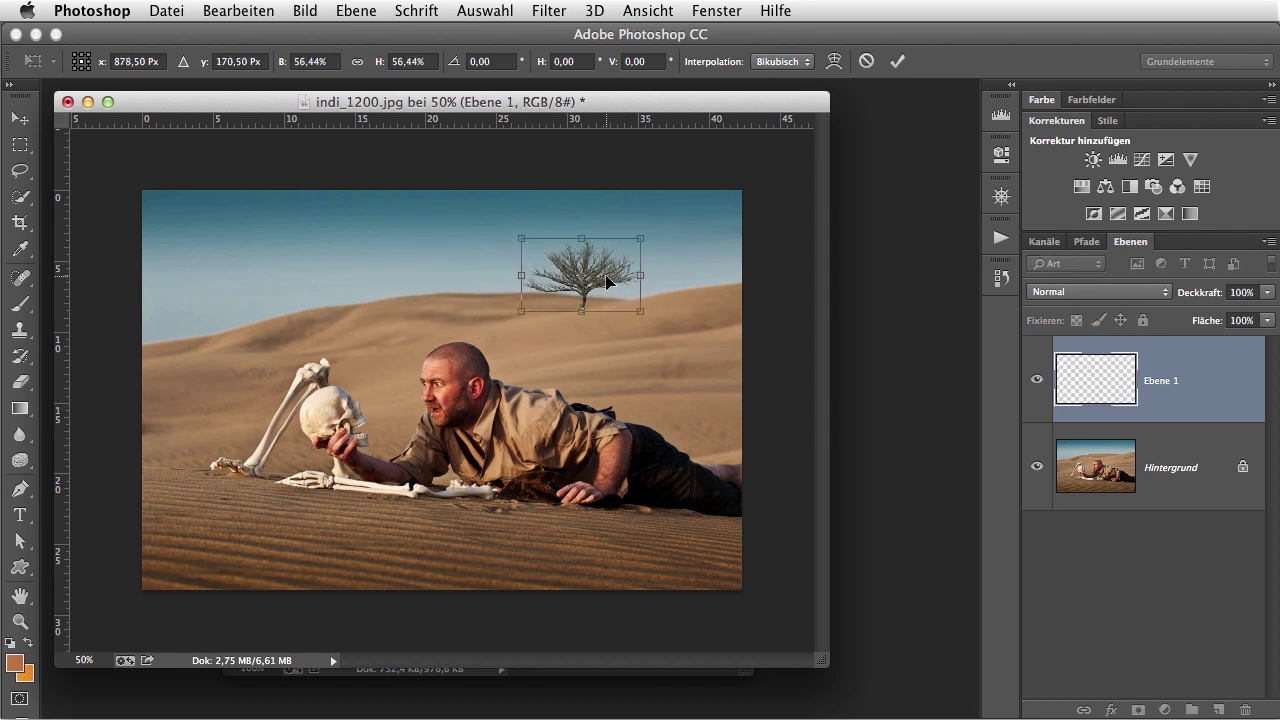
left_click_drag(512, 237, 549, 254)
left_click_drag(618, 291, 612, 285)
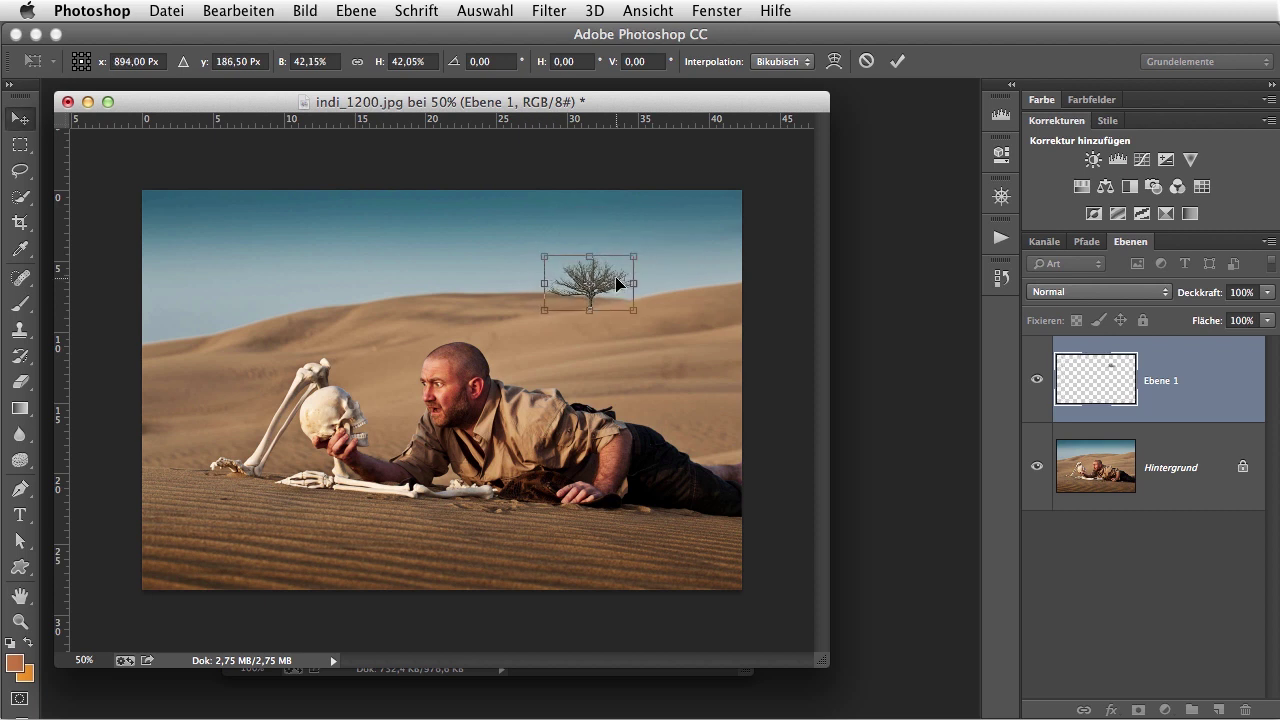
key("Return")
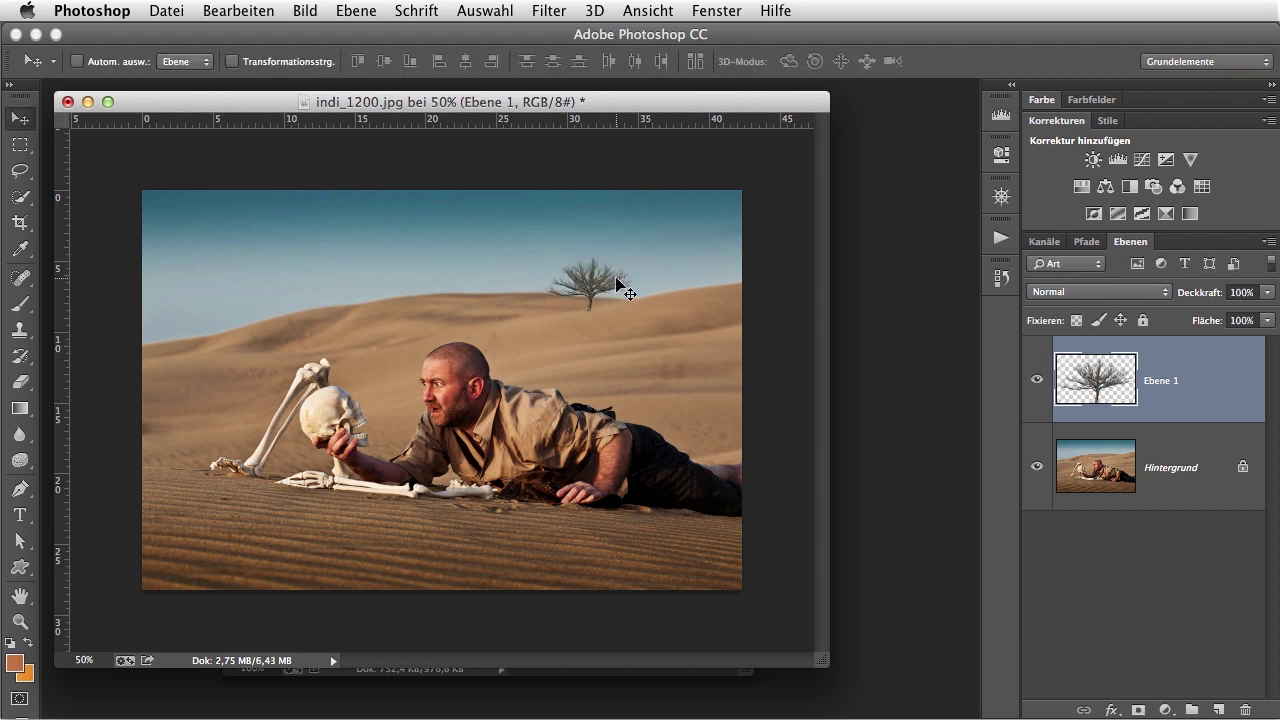
key("ctrl+plus")
Apply a 1,9-pixel Gaussian blur to the tree layer.
key("ctrl+plus")
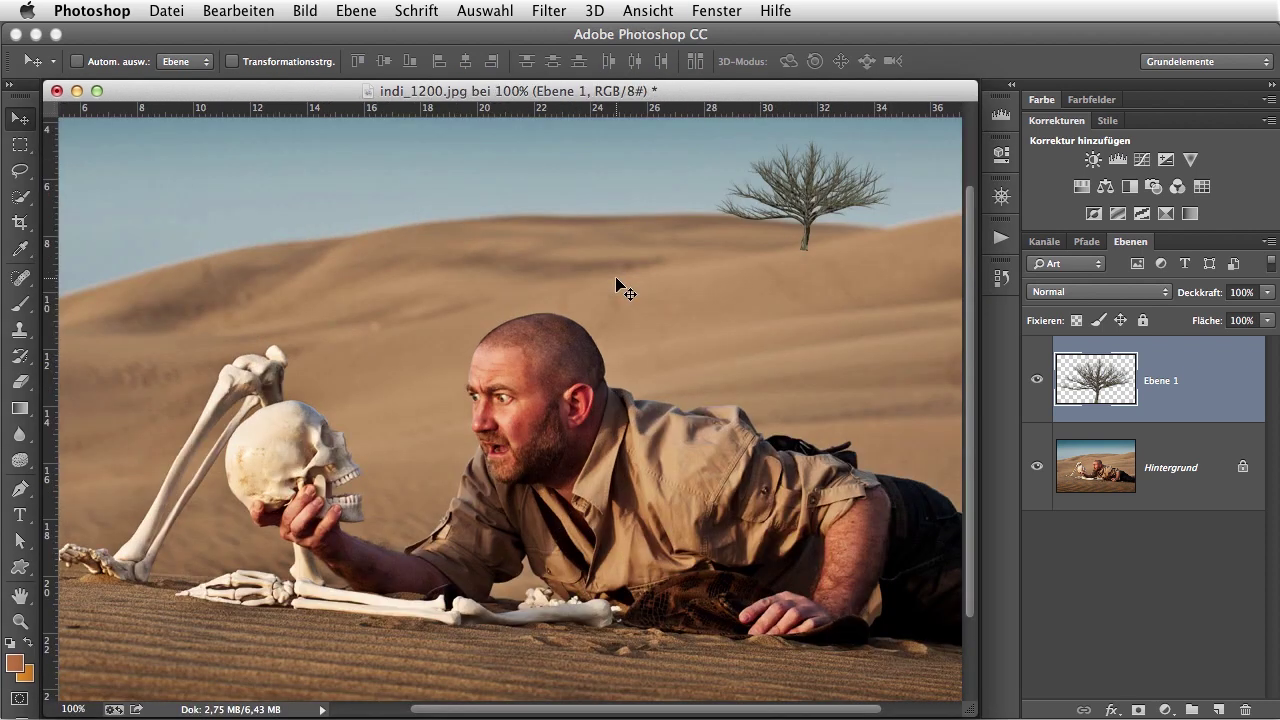
key("ctrl+plus")
key("ctrl+plus")
mouse_move(886, 300)
left_mouse_down()
mouse_move(729, 343)
mouse_move(694, 300)
mouse_move(693, 196)
left_mouse_up()
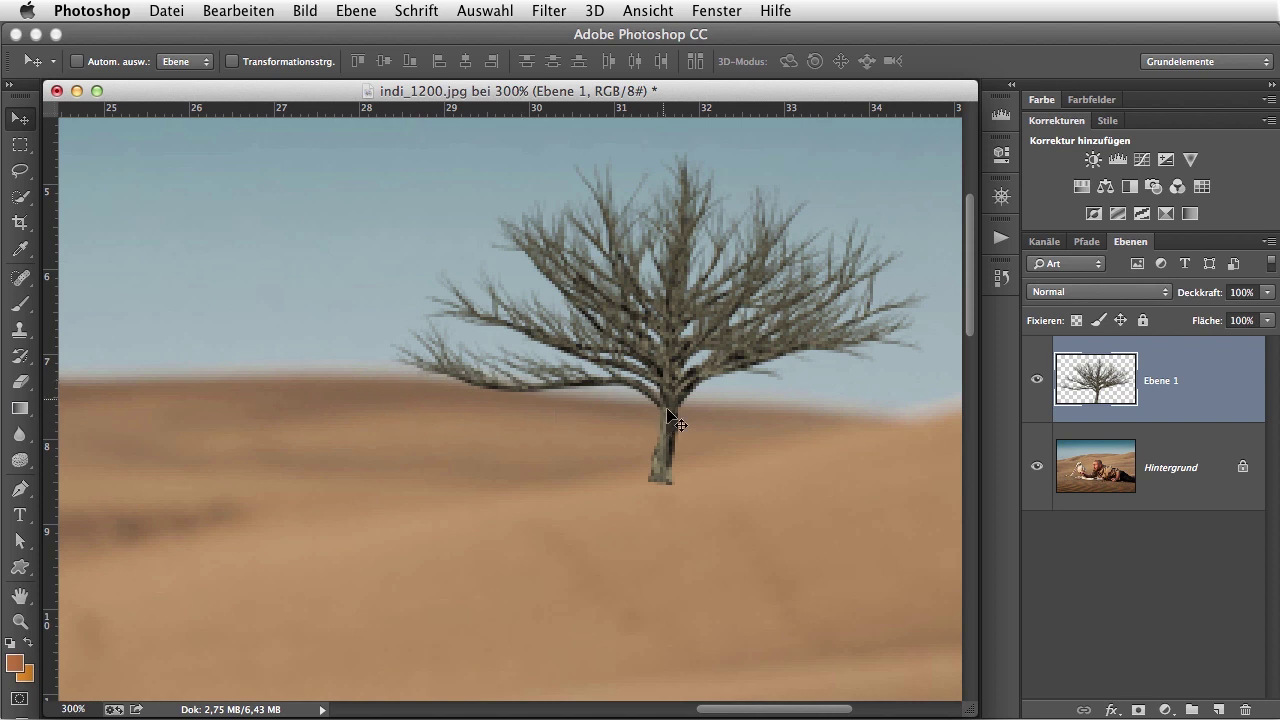
left_click(545, 12)
mouse_move(618, 381)
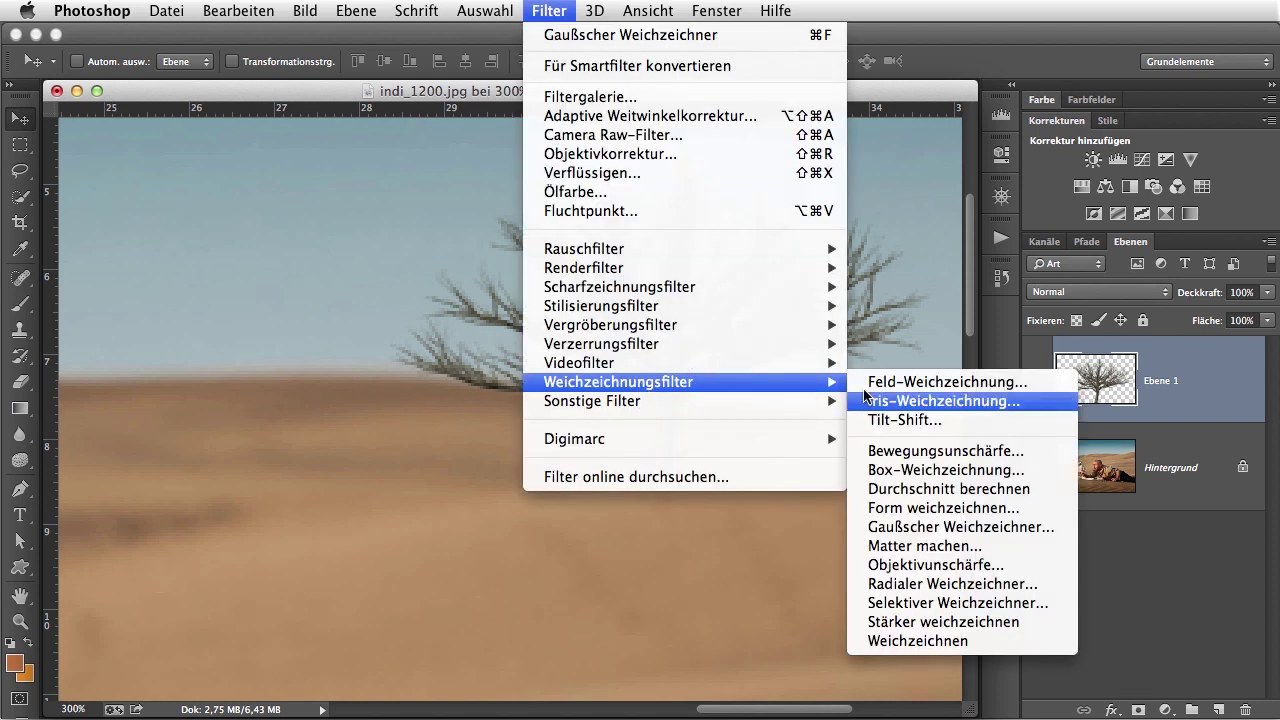
left_click(955, 527)
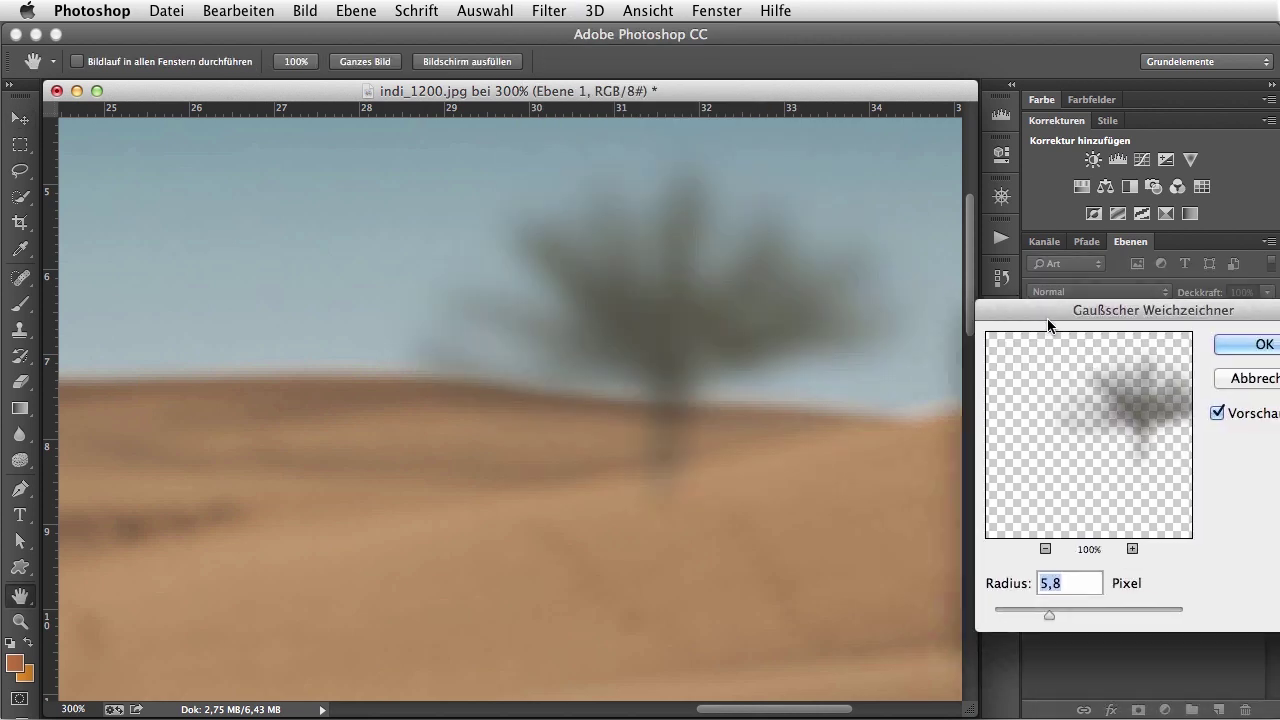
left_click_drag(1070, 610, 1017, 613)
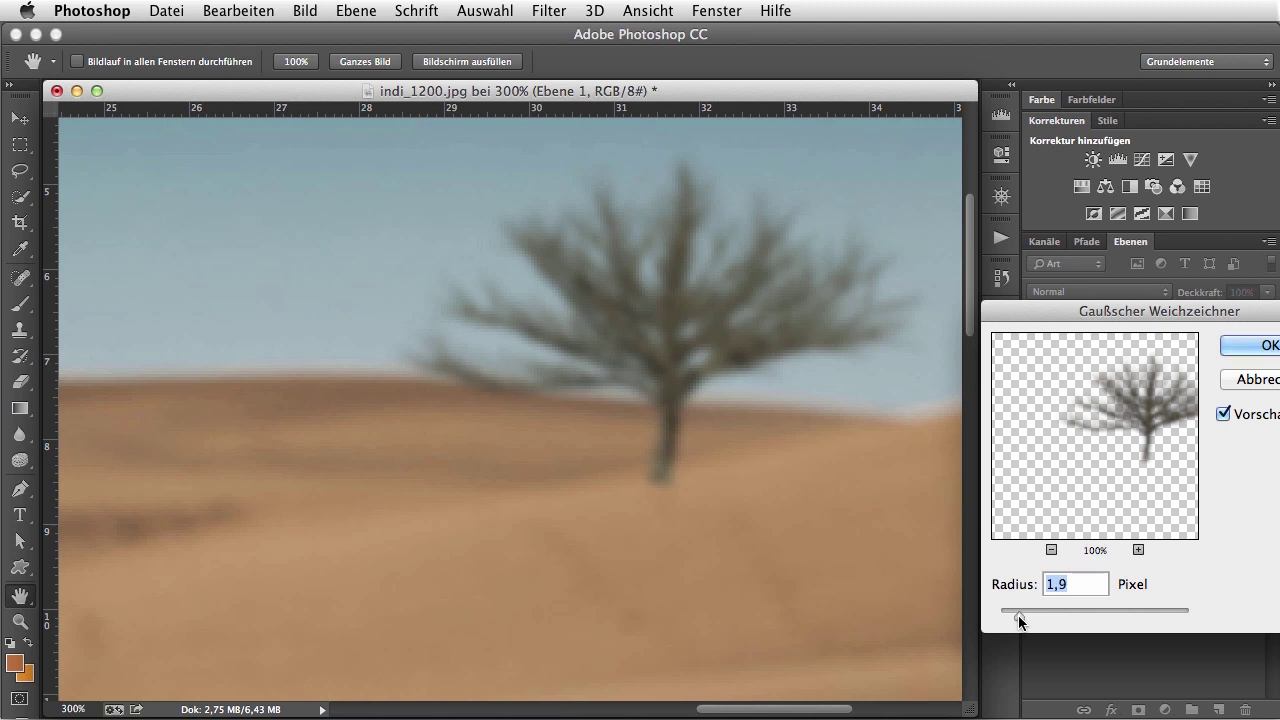
left_click(1259, 349)
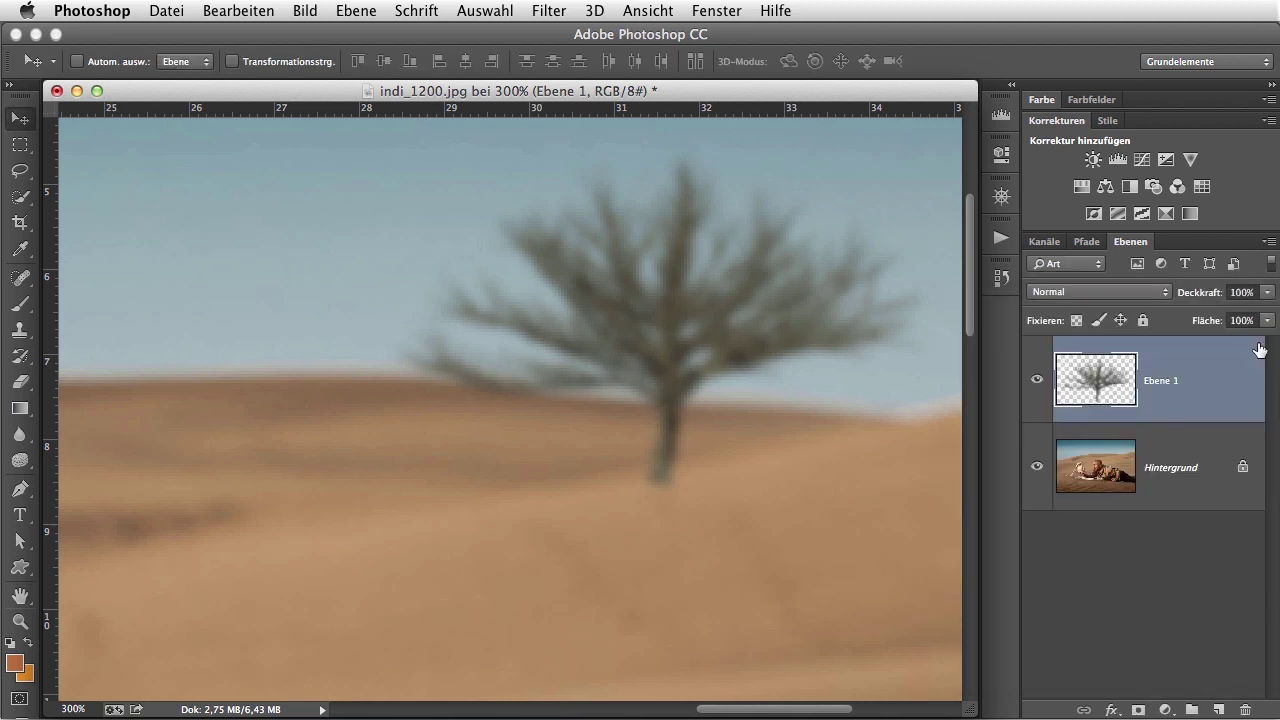
Nudge the tree slightly right and set Ebene 1's opacity to 78%.
key("ctrl+minus")
key("ctrl+minus")
key("ctrl+minus")
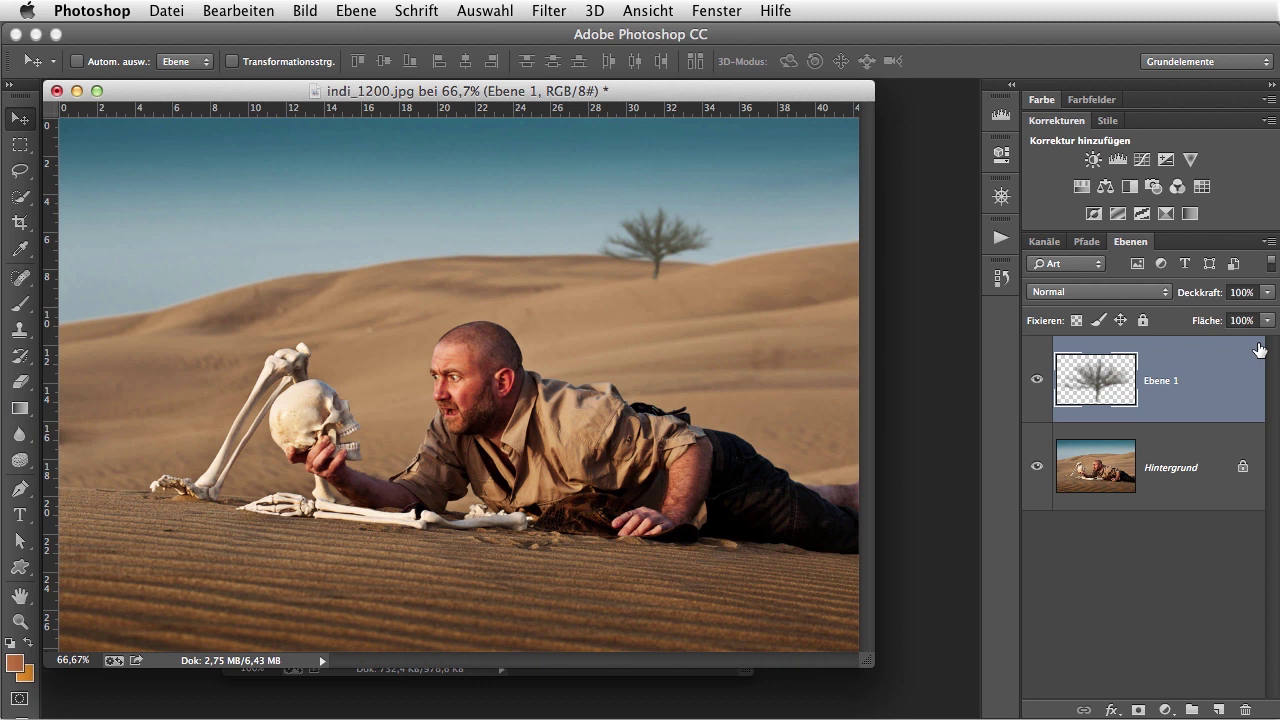
left_click_drag(657, 256, 737, 238)
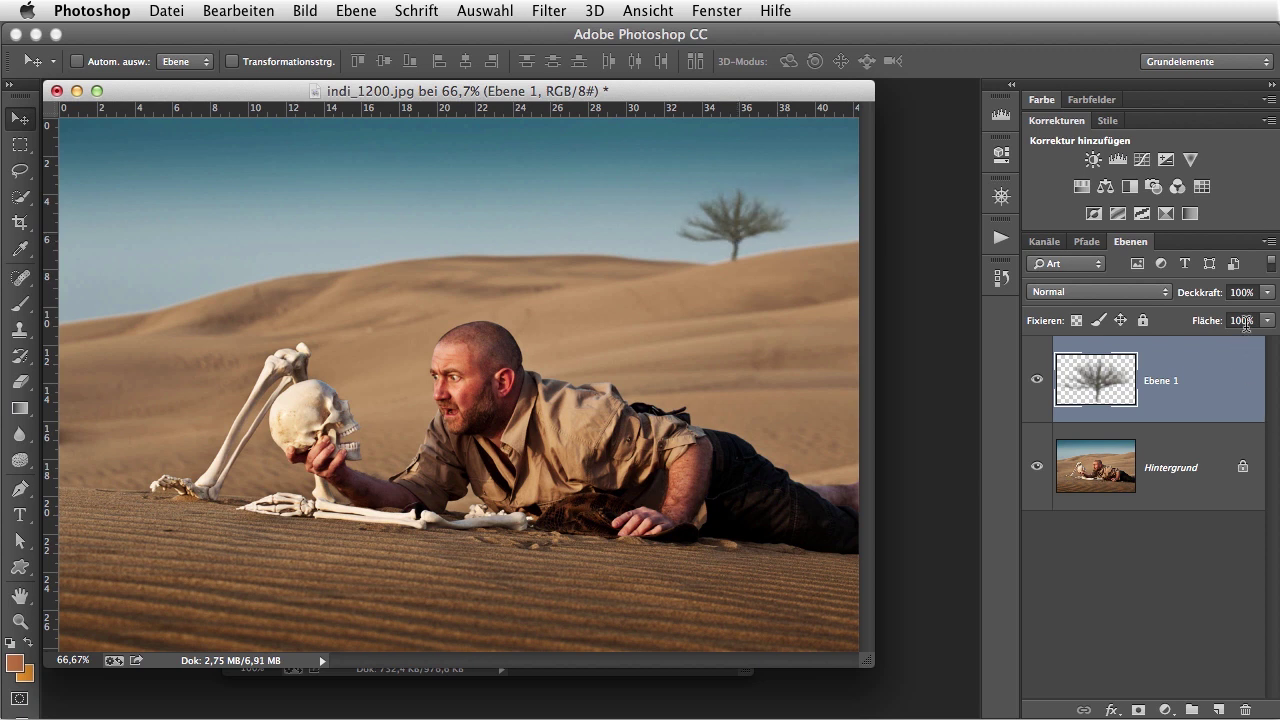
left_click(1267, 292)
left_click(1249, 314)
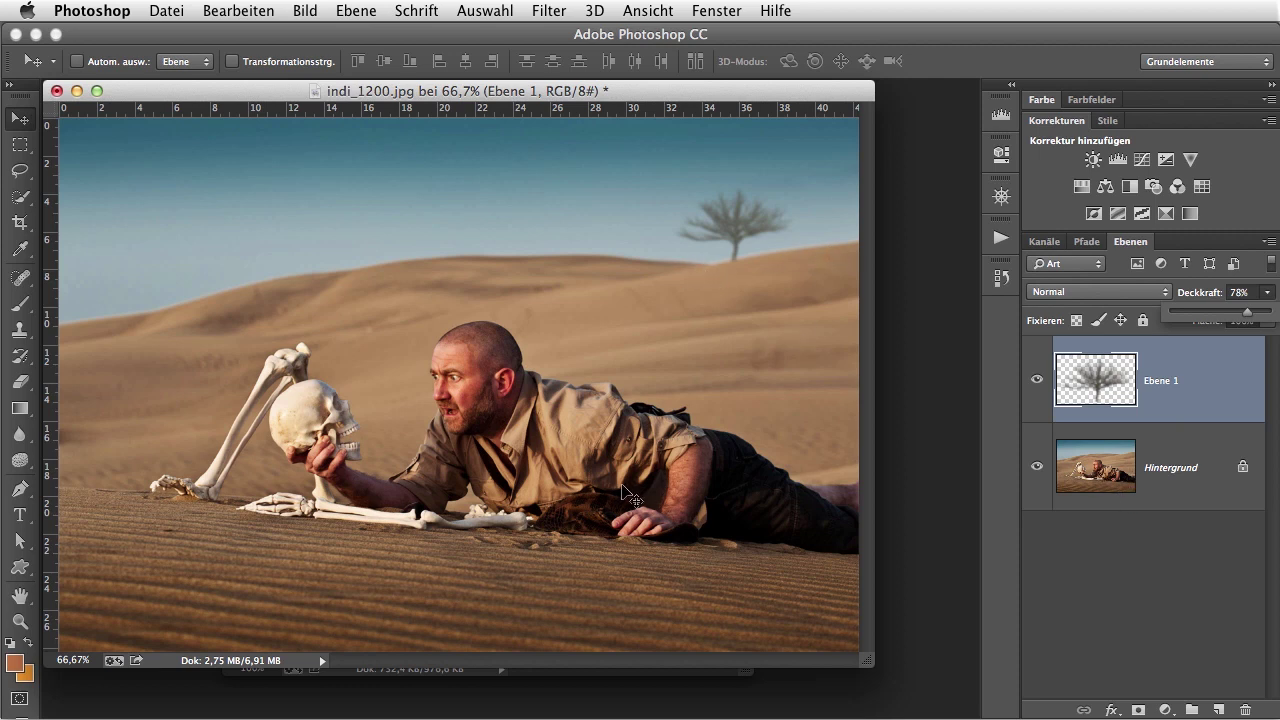
left_click_drag(268, 90, 302, 103)
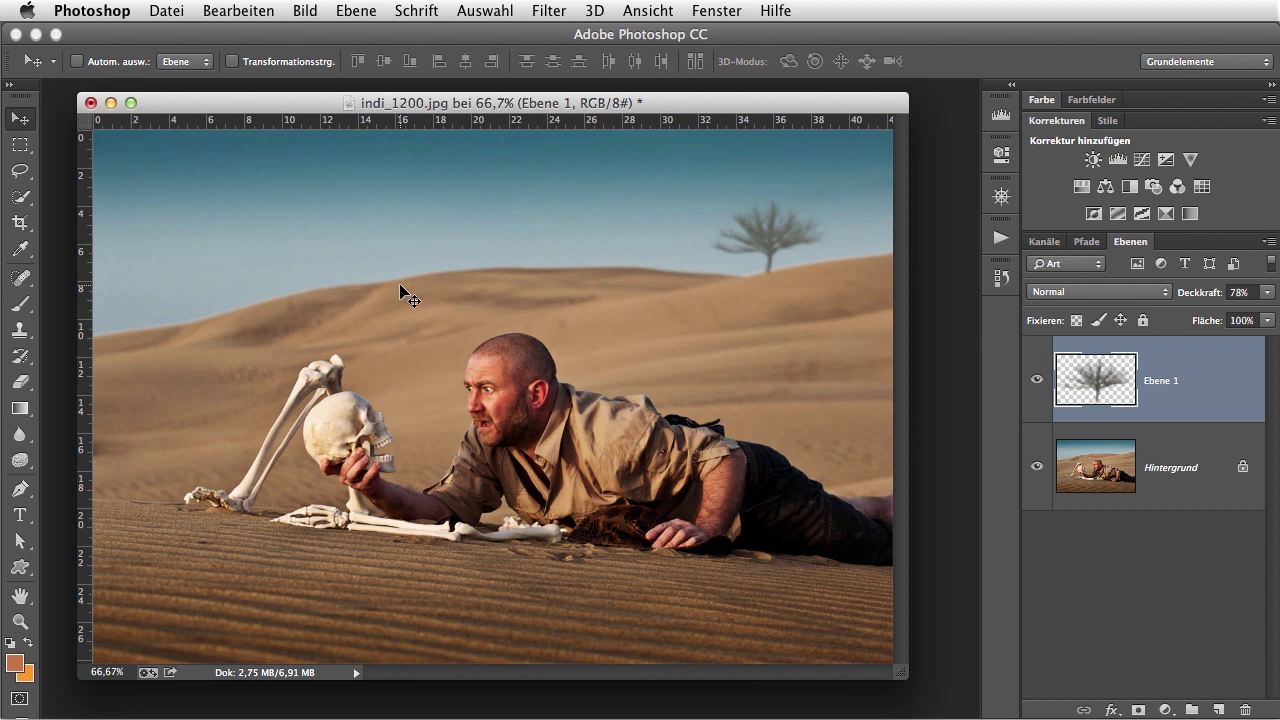
Zoom to 300% and lower the tree slightly onto the dune.
key("super+plus")
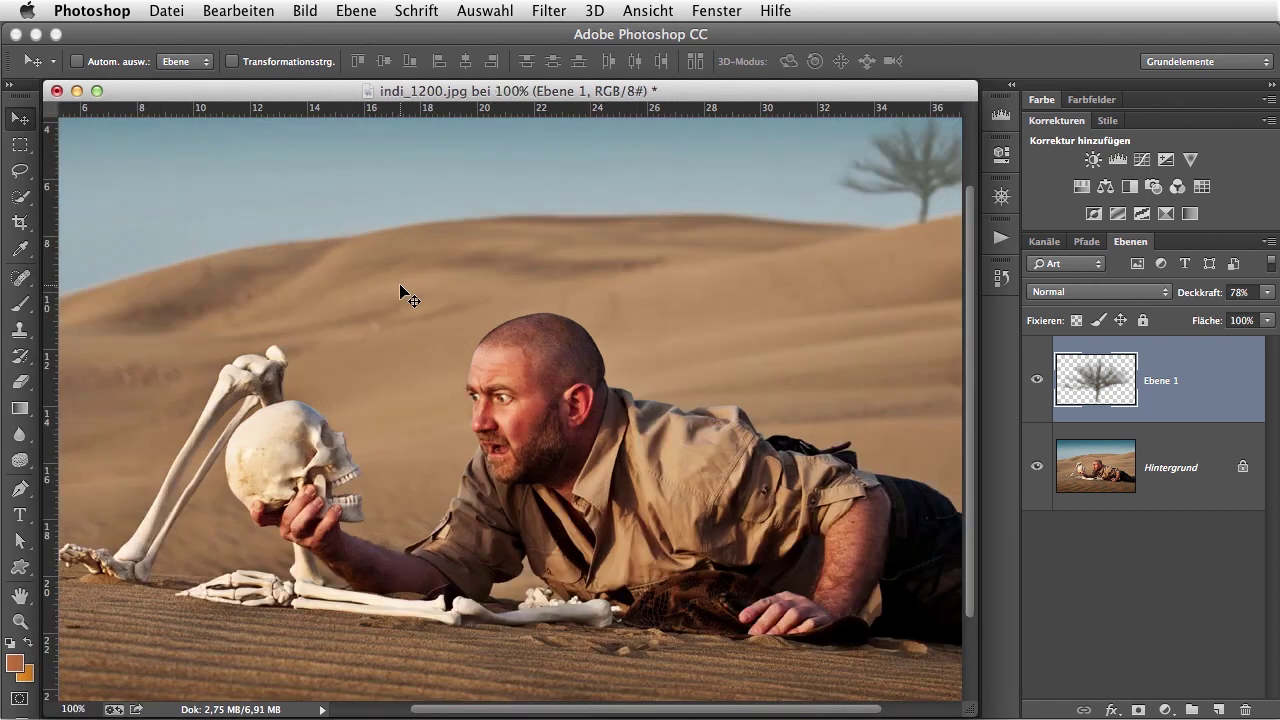
key("super+plus")
key("super+plus")
scroll(377, 446, "right", 10)
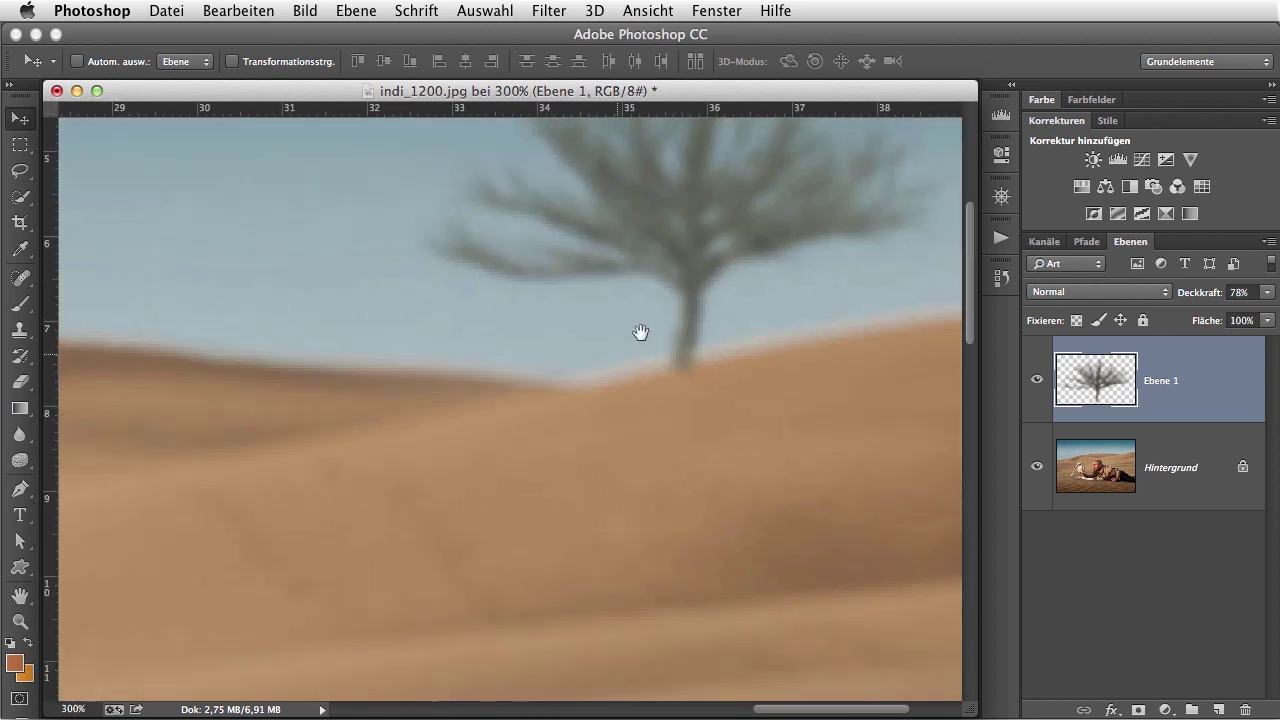
scroll(640, 331, "up", 3)
mouse_move(603, 323)
left_mouse_down()
mouse_move(589, 350)
mouse_move(594, 341)
left_mouse_up()
Erase the trunk base with a 0% hardness eraser, enlarging the brush to 30 px.
left_click(19, 410)
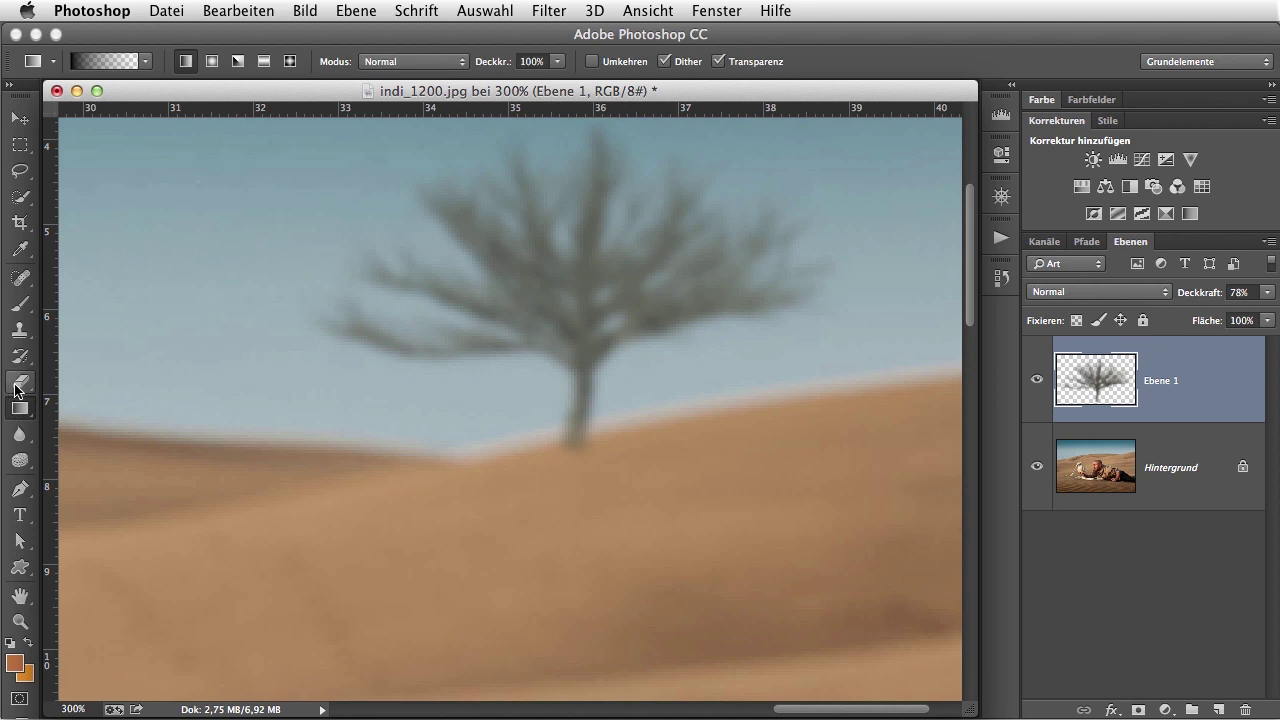
left_click(19, 381)
left_click(106, 65)
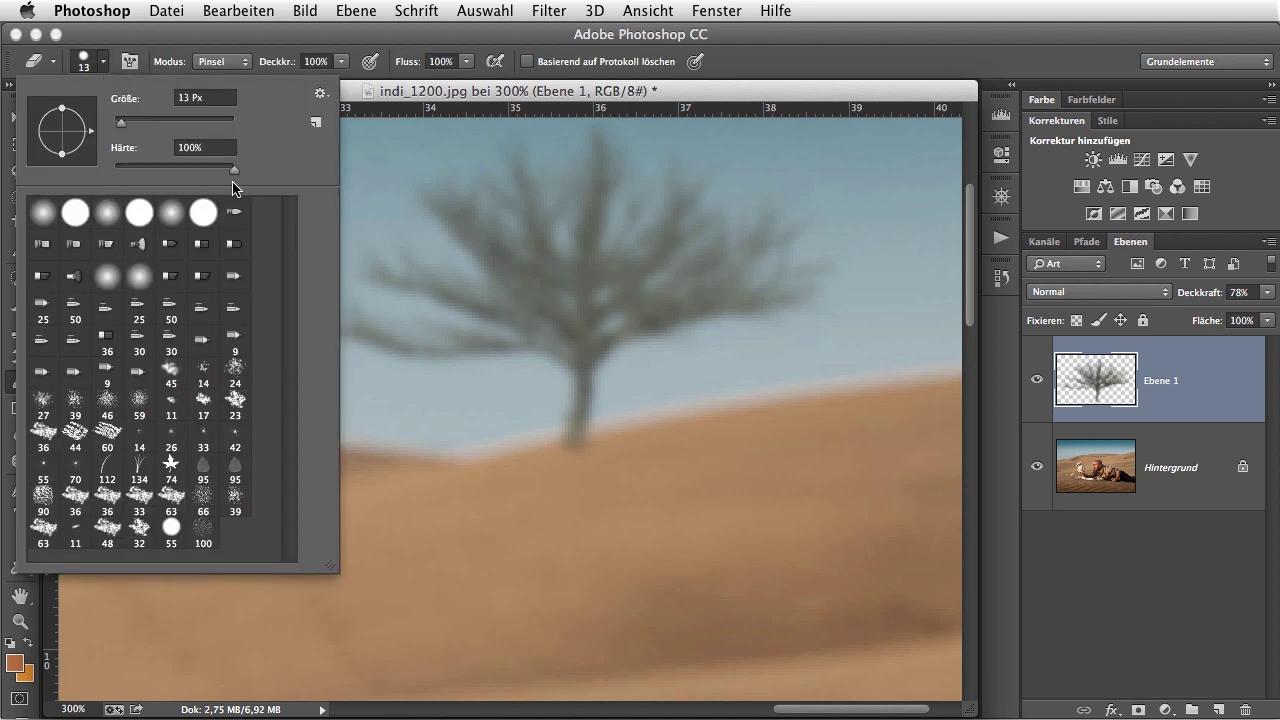
left_click_drag(234, 170, 118, 170)
key("Return")
mouse_move(649, 440)
left_mouse_down()
mouse_move(554, 457)
mouse_move(597, 451)
left_mouse_up()
key("bracketright")
key("bracketright")
key("bracketright")
key("bracketright")
key("bracketright")
key("bracketright")
key("bracketright")
key("bracketright")
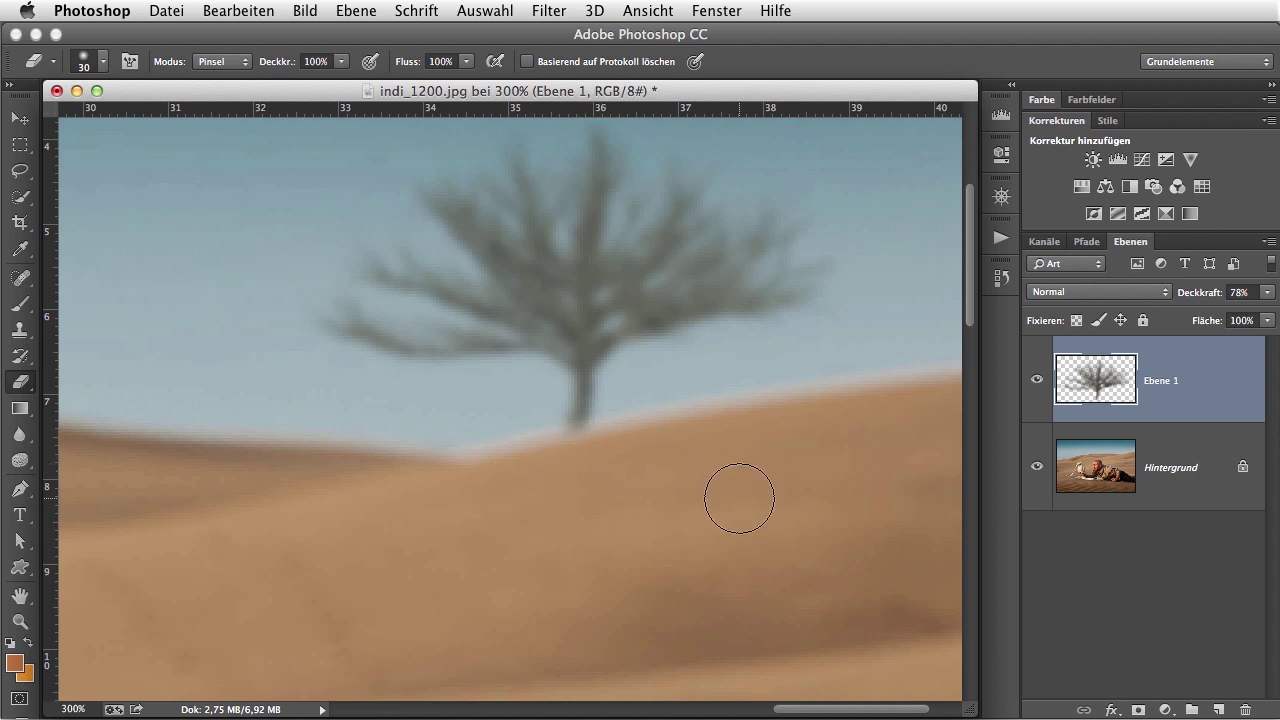
key("ctrl+minus")
key("ctrl+minus")
key("ctrl+minus")
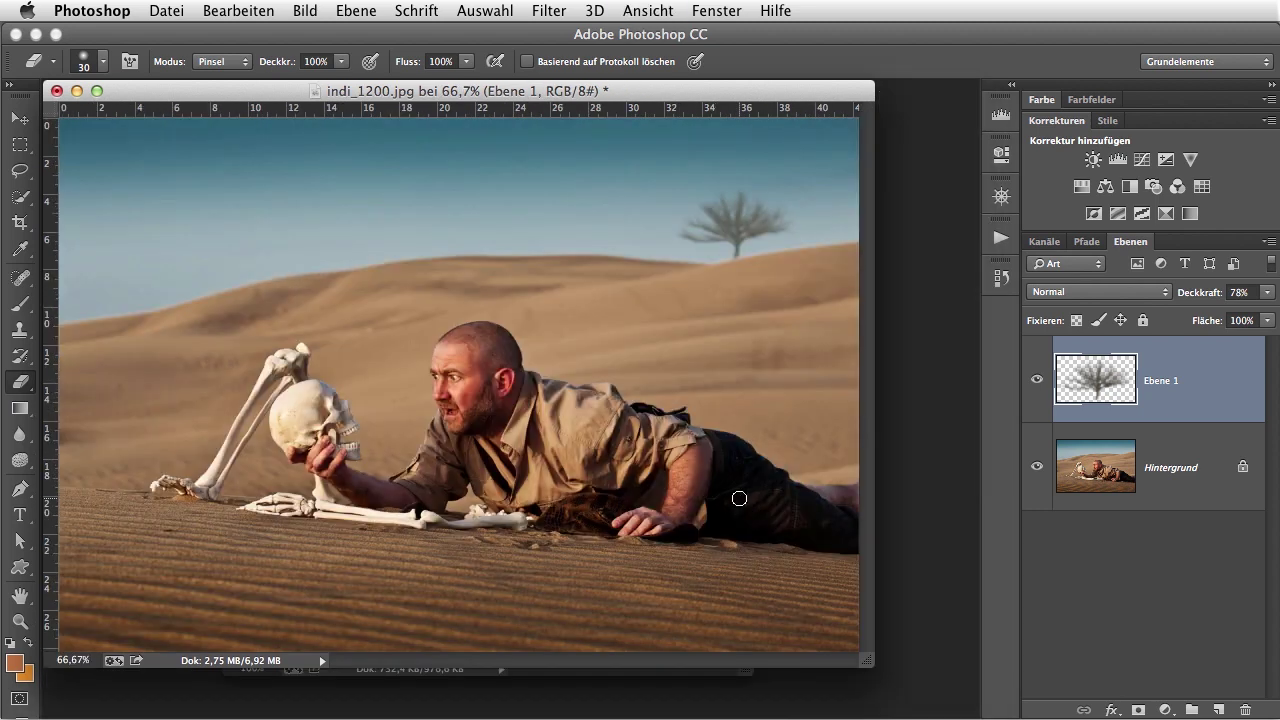
Enlarge the document window to display the finished desert composite.
left_click_drag(864, 664, 940, 692)
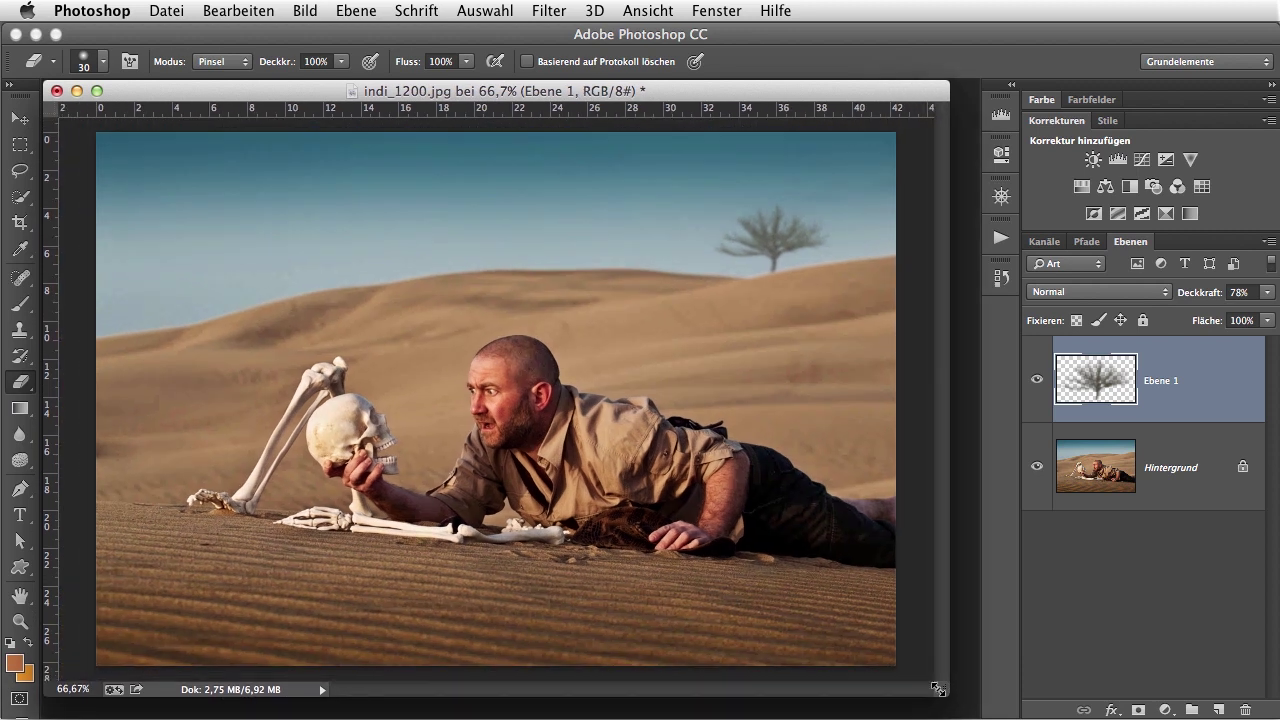